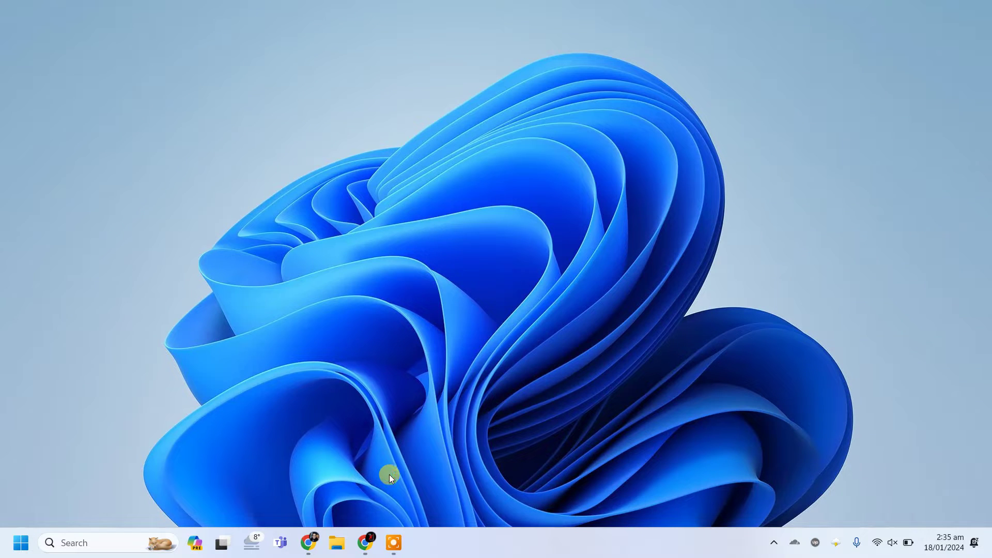
Step: Bring up the Cradle & Folk site in Chrome and scroll to its Recent Post cards
{"action": "left_click", "coordinate": [367, 544]}
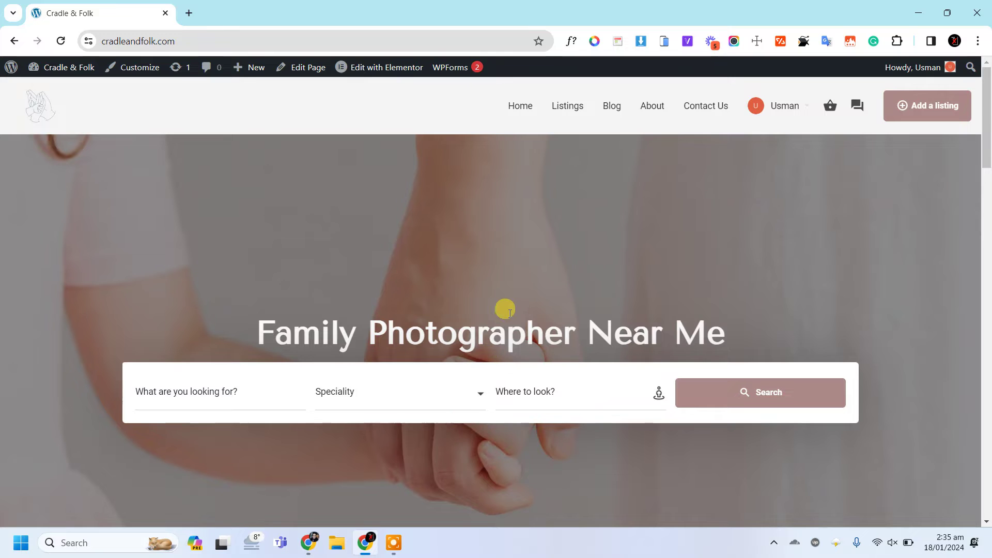
{"action": "scroll", "coordinate": [465, 171], "scroll_direction": "down", "scroll_amount": 10}
{"action": "scroll", "coordinate": [465, 174], "scroll_direction": "down", "scroll_amount": 10}
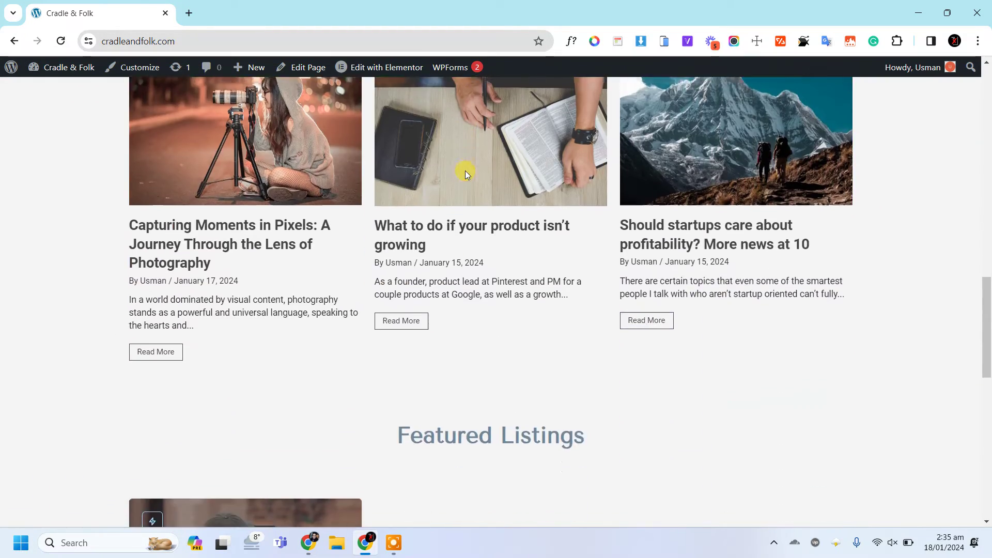
{"action": "scroll", "coordinate": [465, 176], "scroll_direction": "up", "scroll_amount": 3}
{"action": "scroll", "coordinate": [466, 176], "scroll_direction": "up", "scroll_amount": 1}
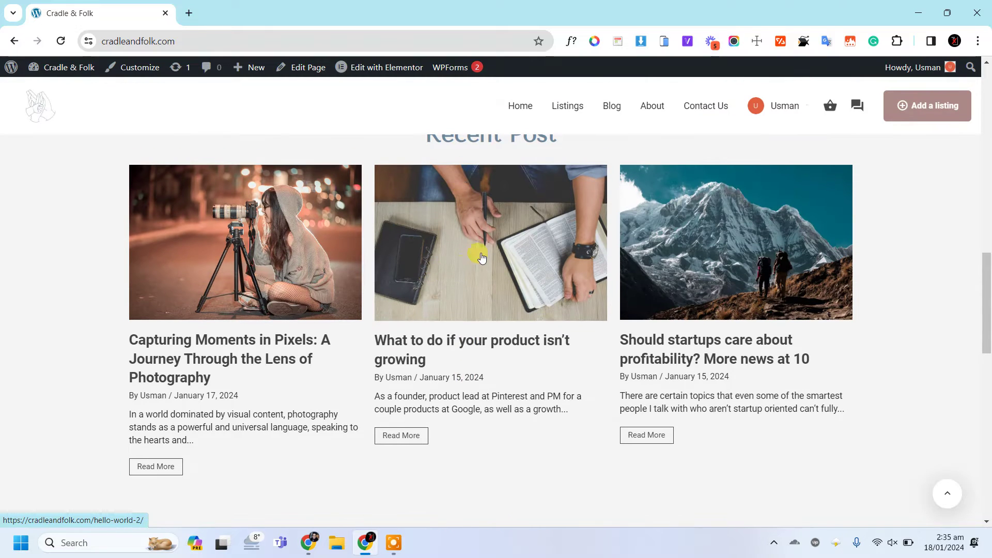
{"action": "scroll", "coordinate": [447, 268], "scroll_direction": "up", "scroll_amount": 1}
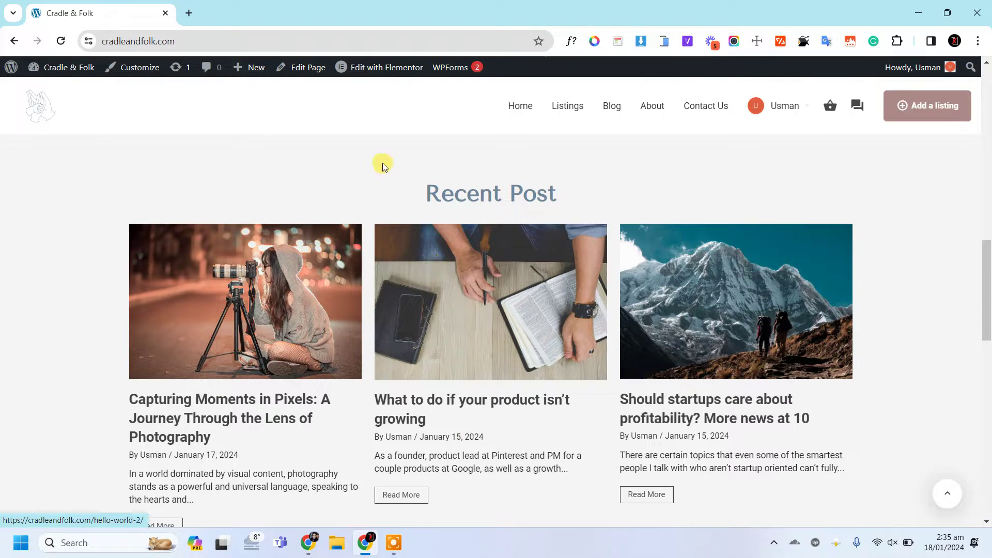
Step: In the admin Plugins list, copy the Advanced Post Queries plugin name
{"action": "left_click", "coordinate": [10, 73]}
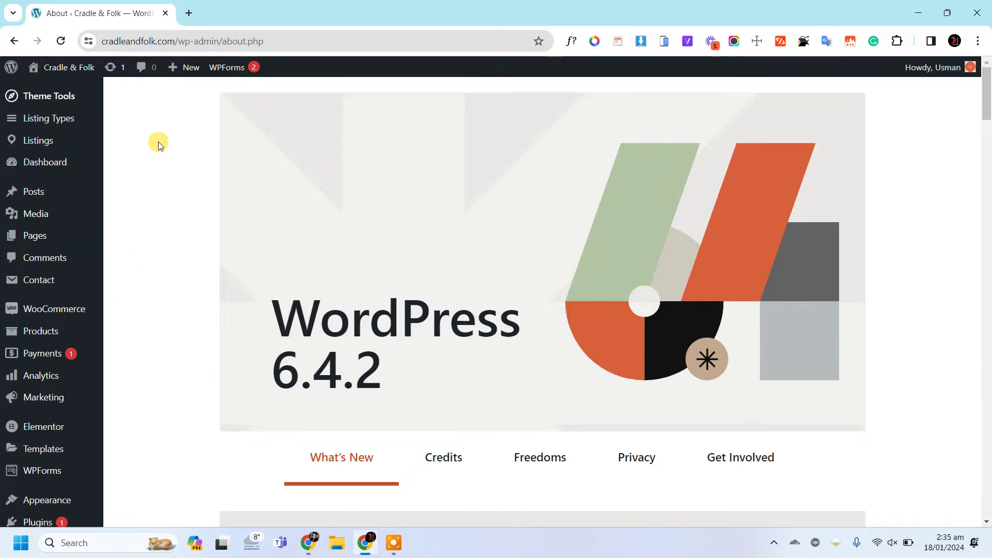
{"action": "scroll", "coordinate": [60, 281], "scroll_direction": "down", "scroll_amount": 5}
{"action": "mouse_move", "coordinate": [61, 391]}
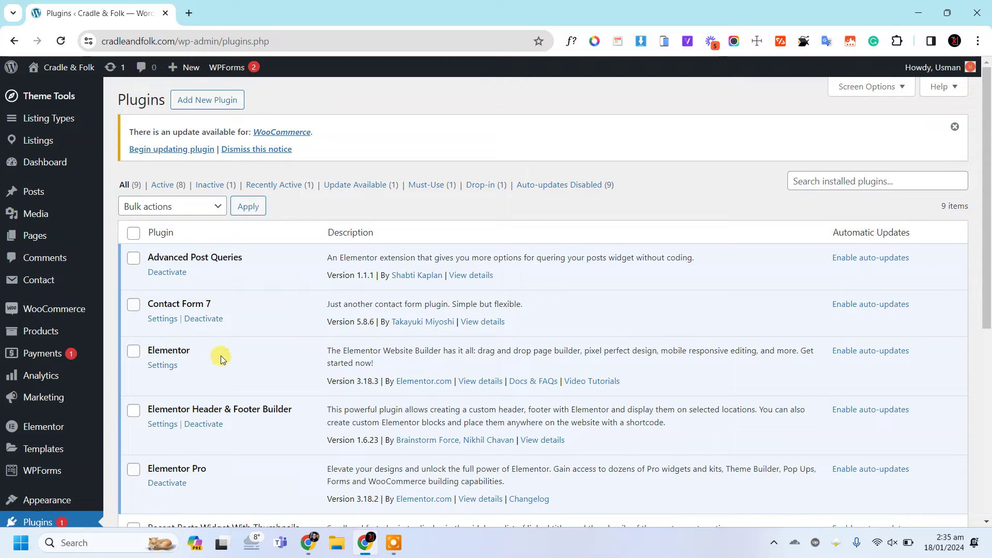
{"action": "scroll", "coordinate": [226, 467], "scroll_direction": "down", "scroll_amount": 1}
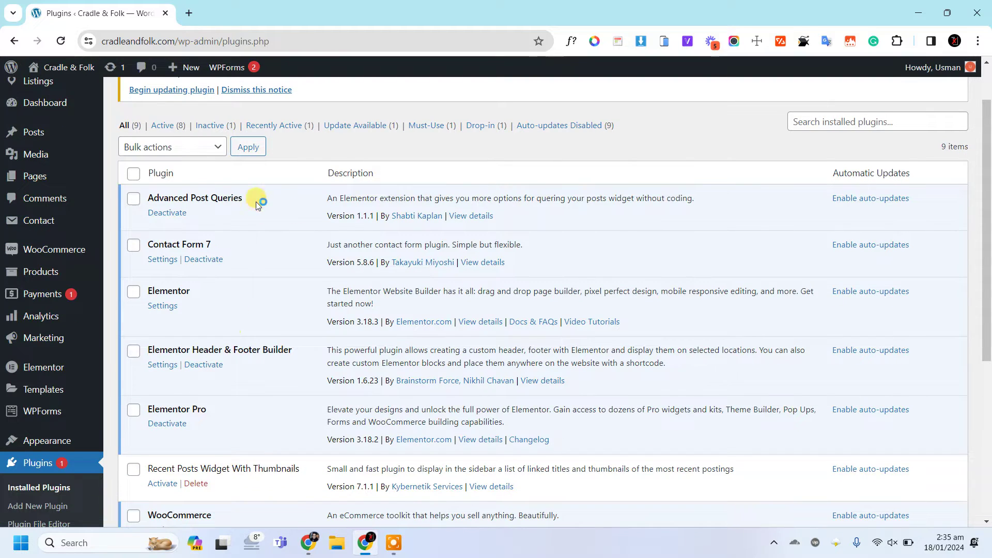
{"action": "left_click_drag", "start_coordinate": [194, 204], "coordinate": [144, 200]}
{"action": "key", "text": "ctrl+c"}
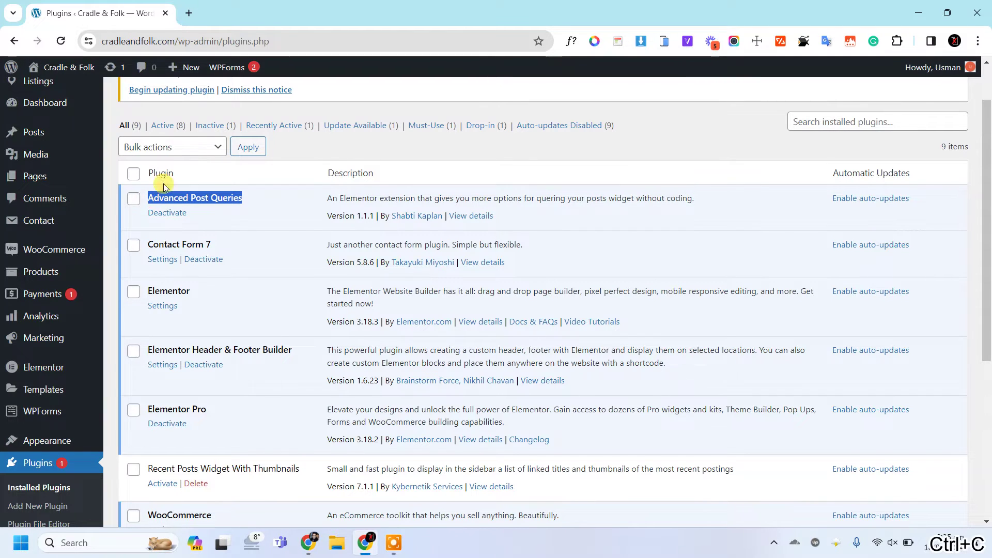
Step: Search Add Plugins for 'Advanced Post Queries', finding Advanced Queries already active
{"action": "scroll", "coordinate": [206, 155], "scroll_direction": "up", "scroll_amount": 1}
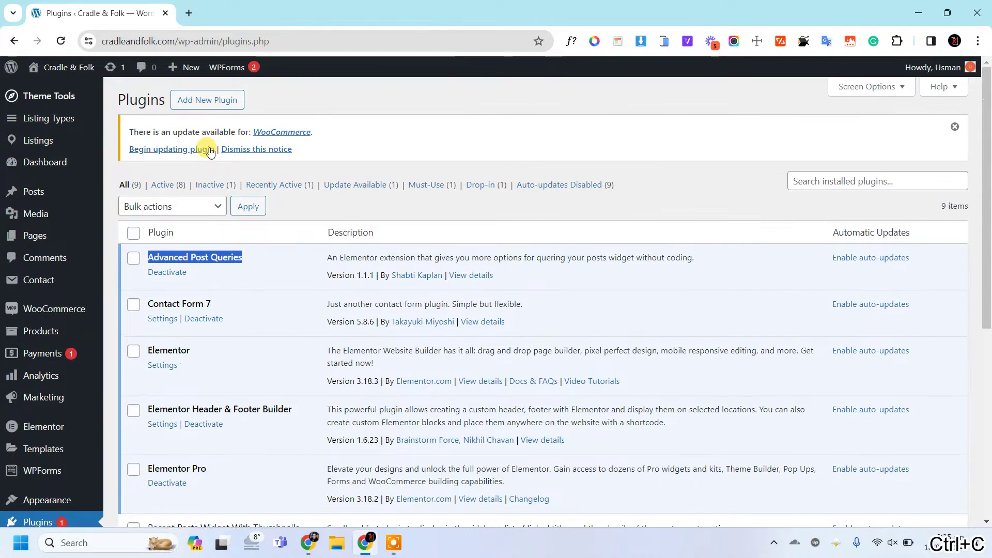
{"action": "left_click", "coordinate": [203, 100]}
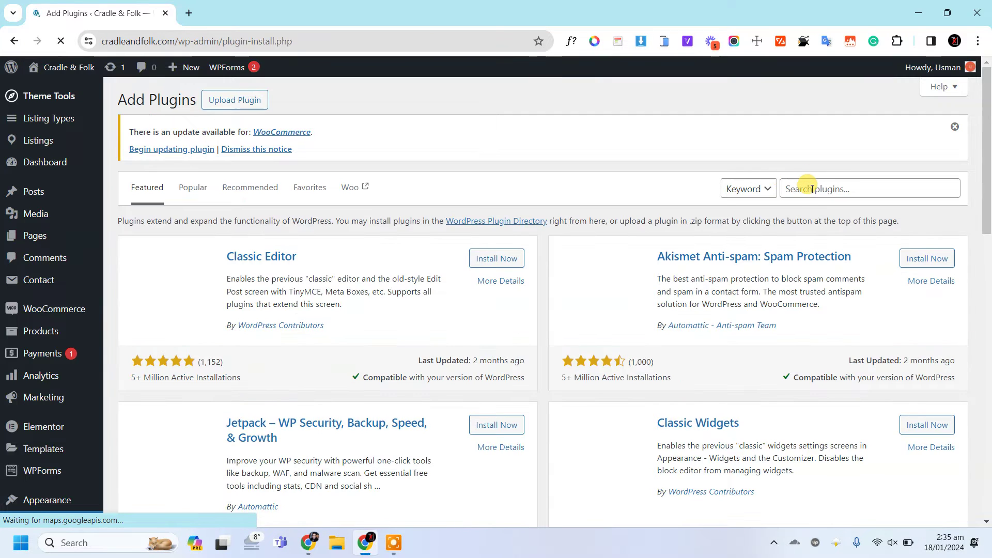
{"action": "left_click", "coordinate": [809, 188]}
{"action": "key", "text": "ctrl+v"}
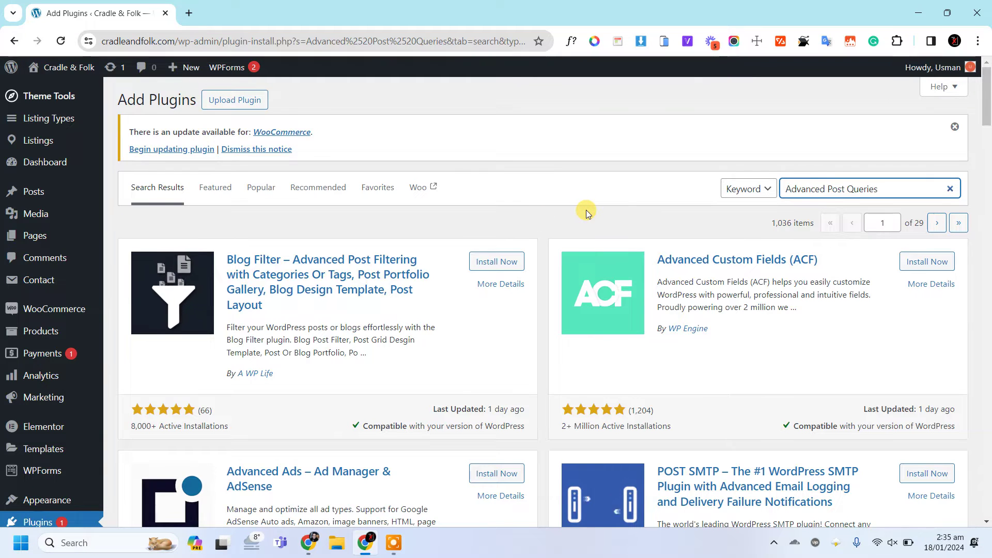
{"action": "scroll", "coordinate": [587, 210], "scroll_direction": "down", "scroll_amount": 5}
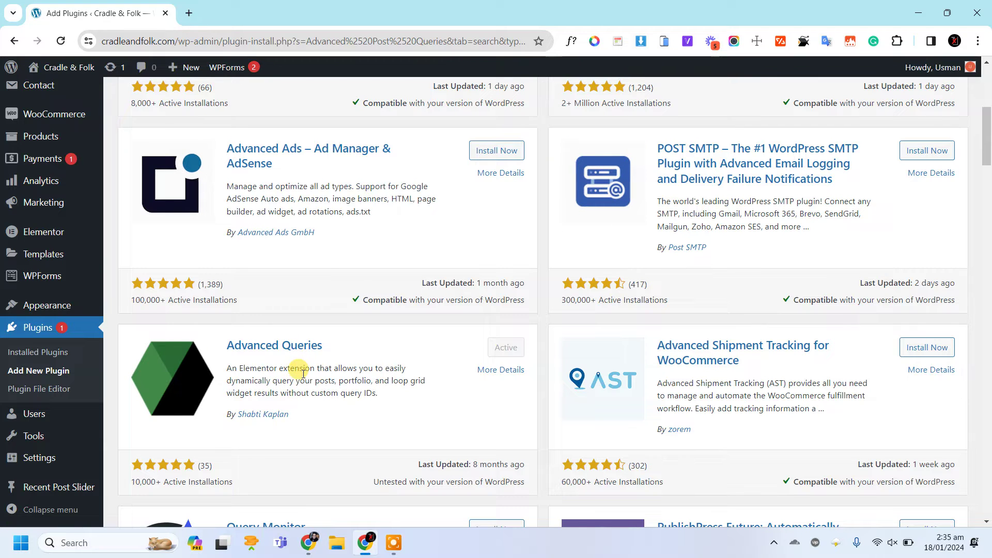
{"action": "scroll", "coordinate": [52, 134], "scroll_direction": "up", "scroll_amount": 3}
{"action": "scroll", "coordinate": [54, 136], "scroll_direction": "up", "scroll_amount": 1}
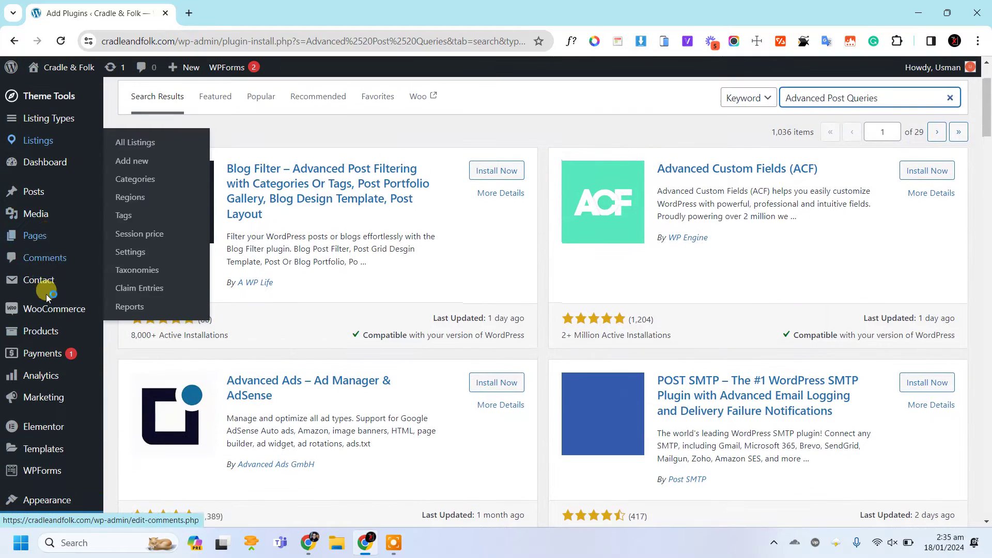
Step: Create and publish a page titled 'Advance Post Queries', then edit it with Elementor
{"action": "left_click", "coordinate": [49, 241]}
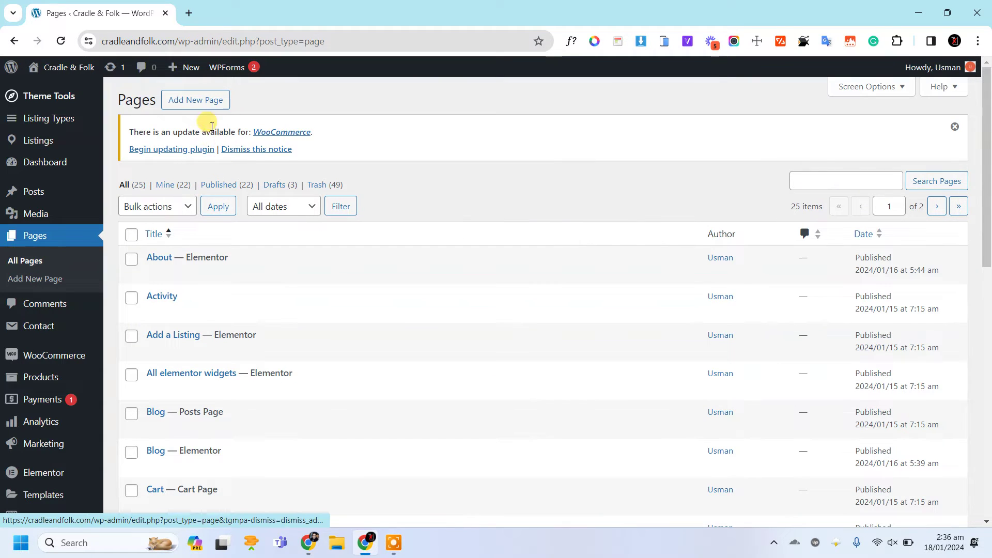
{"action": "left_click", "coordinate": [202, 99]}
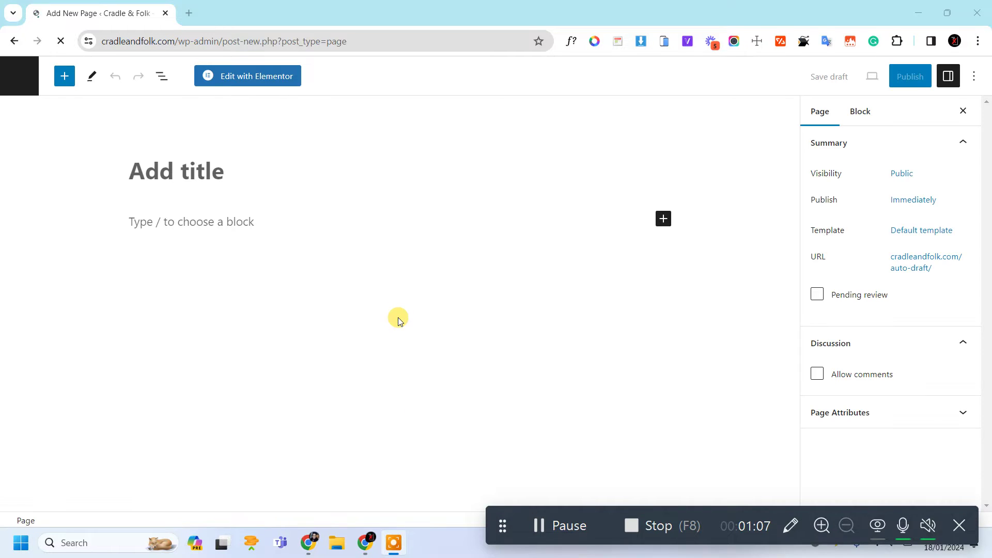
{"action": "left_click", "coordinate": [190, 169]}
{"action": "type", "text": "Advance Post Queries"}
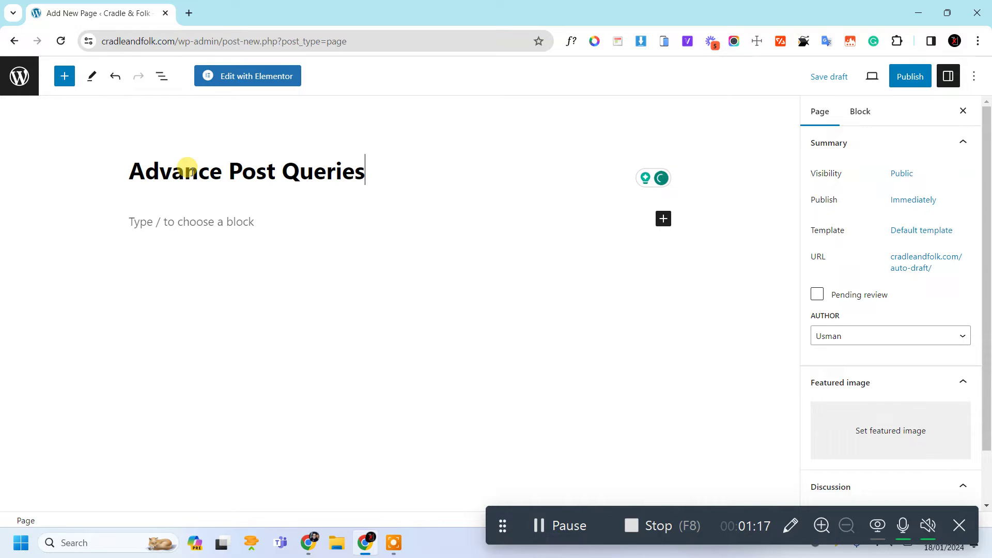
{"action": "left_click", "coordinate": [919, 76]}
{"action": "left_click", "coordinate": [892, 73]}
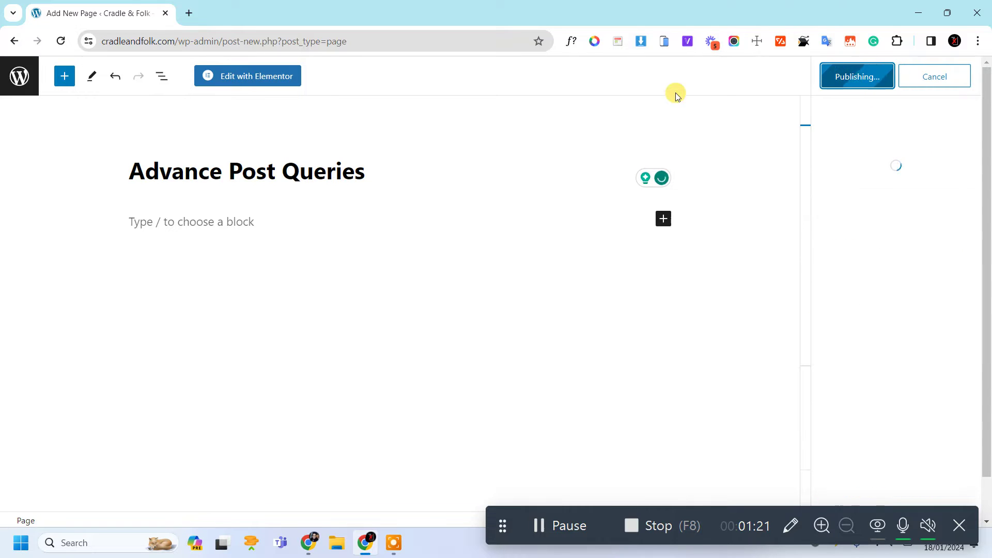
{"action": "left_click", "coordinate": [272, 78]}
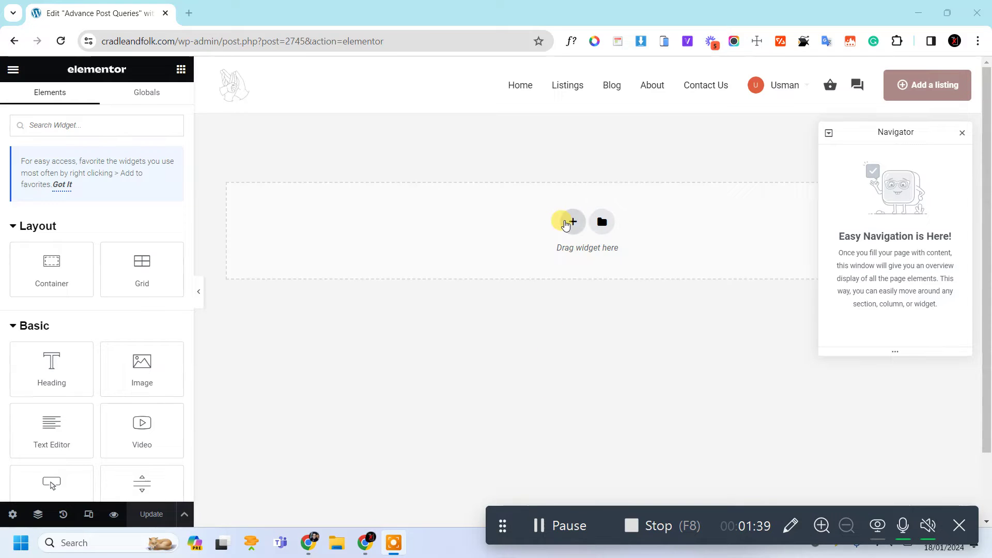
Step: Add a single-structure Flexbox container and drop a Heading widget into it
{"action": "left_click", "coordinate": [566, 224]}
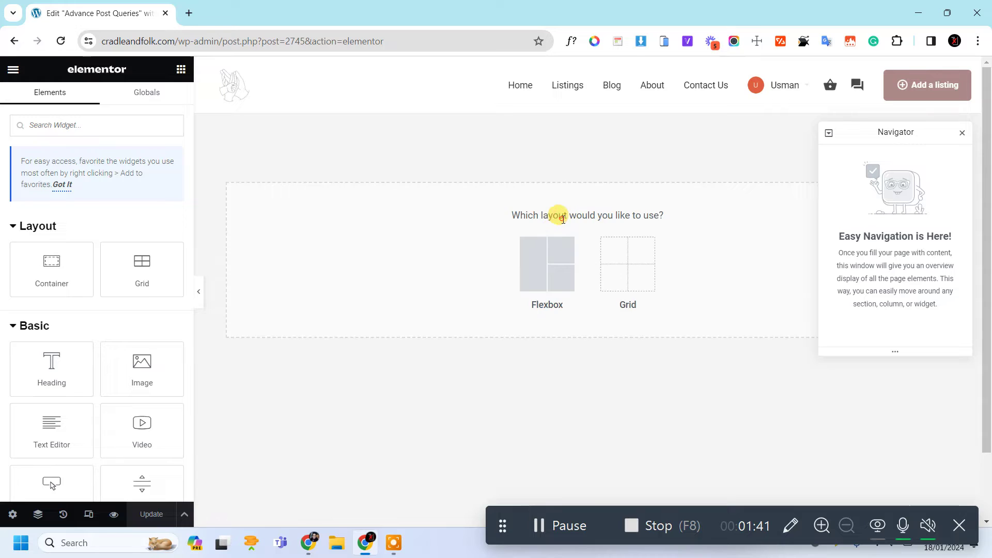
{"action": "left_click", "coordinate": [566, 248]}
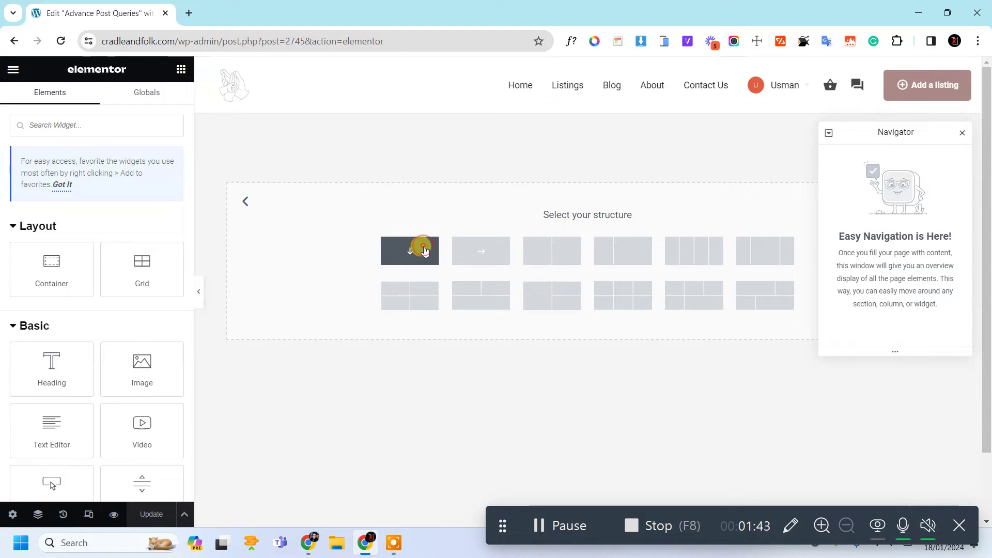
{"action": "left_click", "coordinate": [424, 251]}
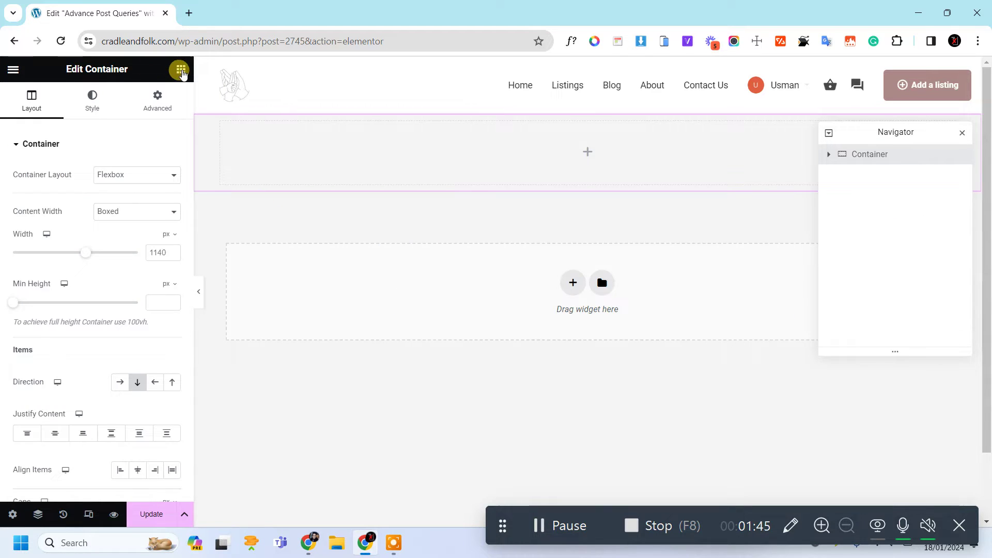
{"action": "left_click", "coordinate": [181, 70]}
{"action": "left_click_drag", "start_coordinate": [50, 357], "coordinate": [535, 127]}
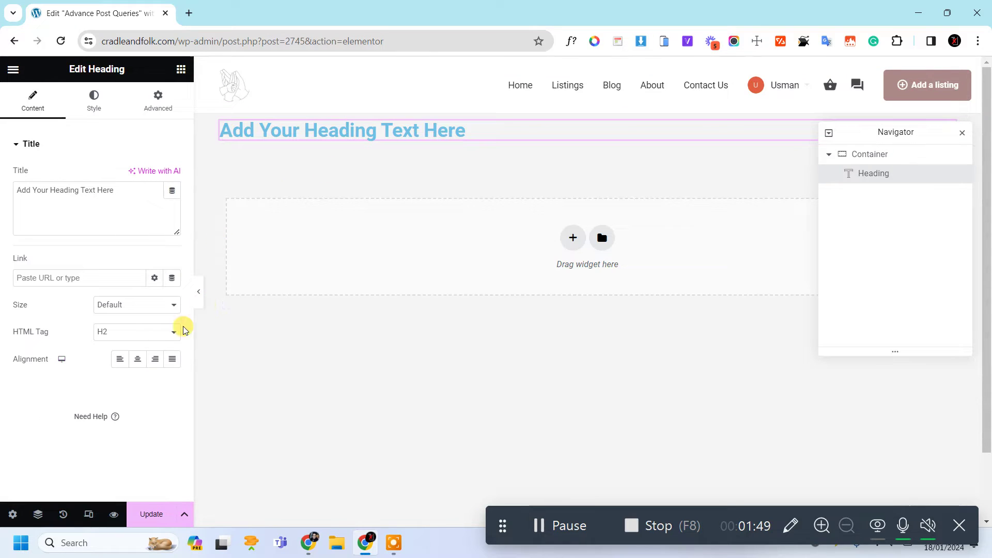
Step: Center the heading, retitle it 'Advance Query', and colour it with the Secondary global colour
{"action": "left_click", "coordinate": [139, 357]}
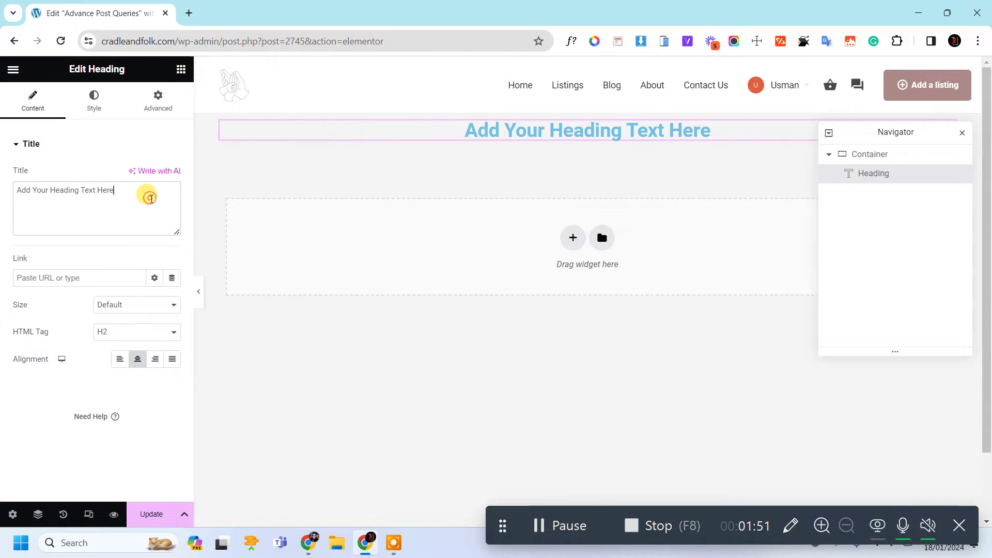
{"action": "key", "text": "ctrl+a"}
{"action": "type", "text": "A"}
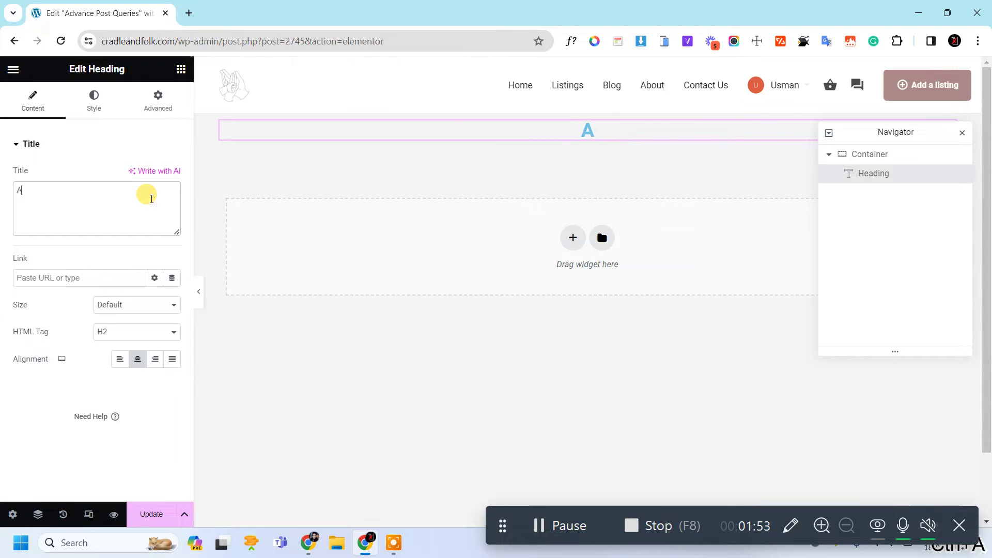
{"action": "type", "text": "dvance Query"}
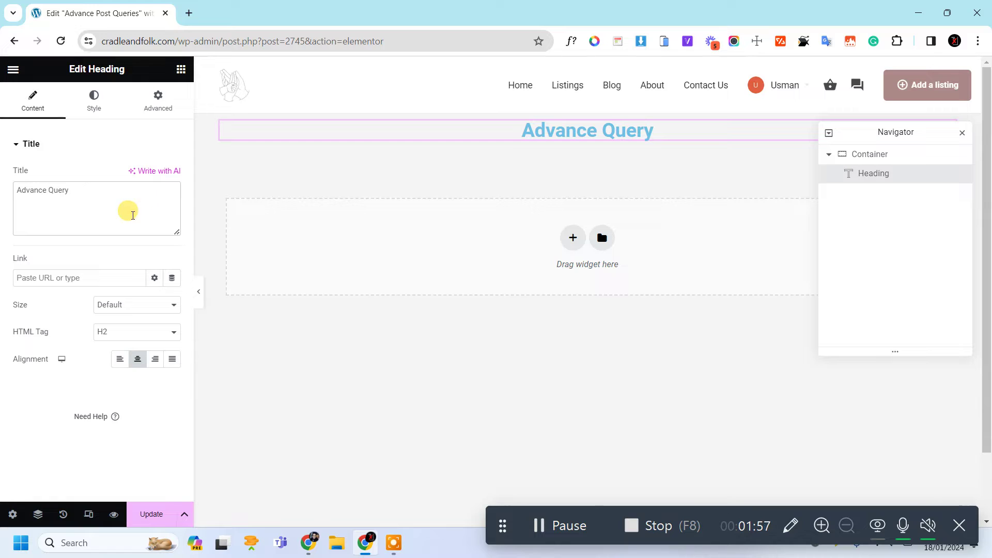
{"action": "left_click", "coordinate": [95, 110]}
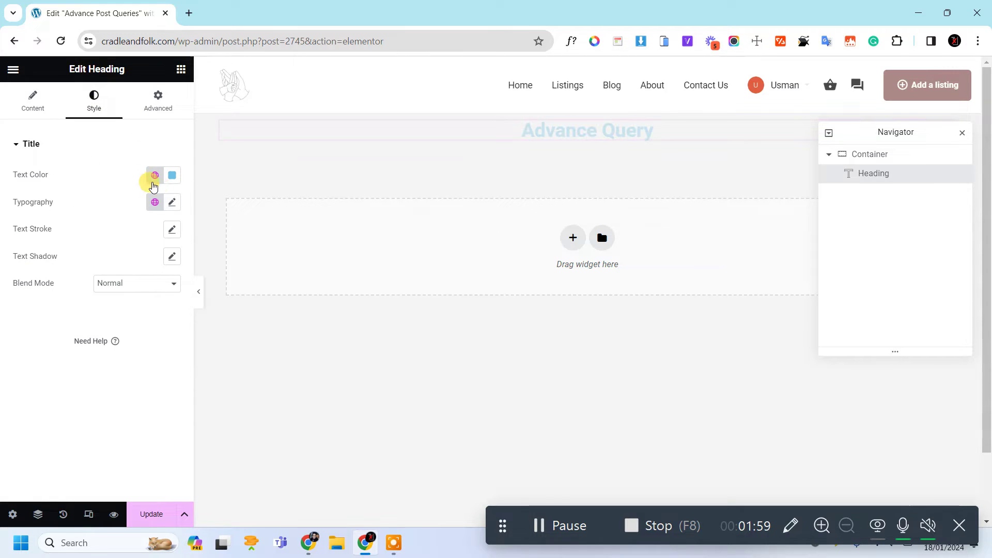
{"action": "left_click", "coordinate": [153, 175]}
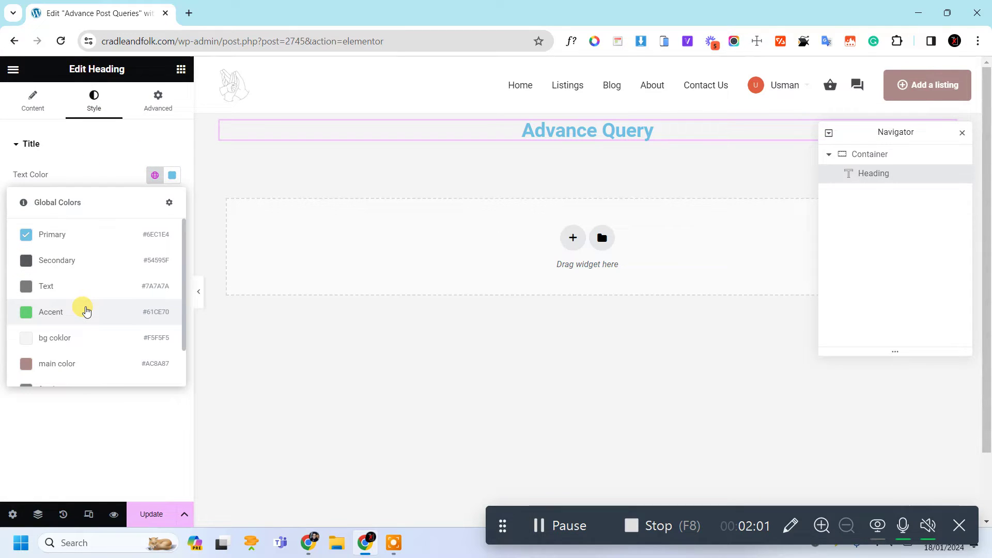
{"action": "left_click", "coordinate": [123, 265]}
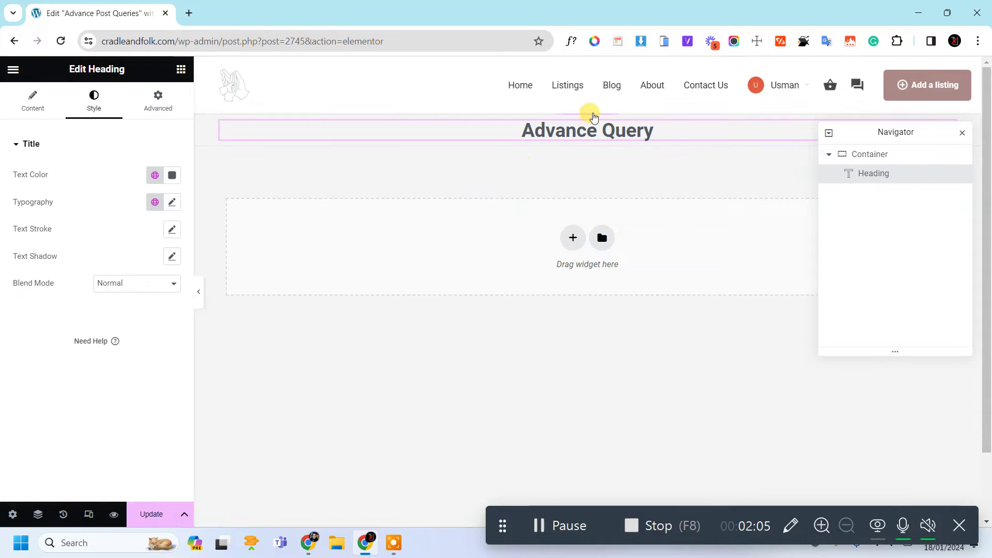
Step: Unlink the container's padding and set top and bottom to 50 px on desktop
{"action": "left_click", "coordinate": [893, 154]}
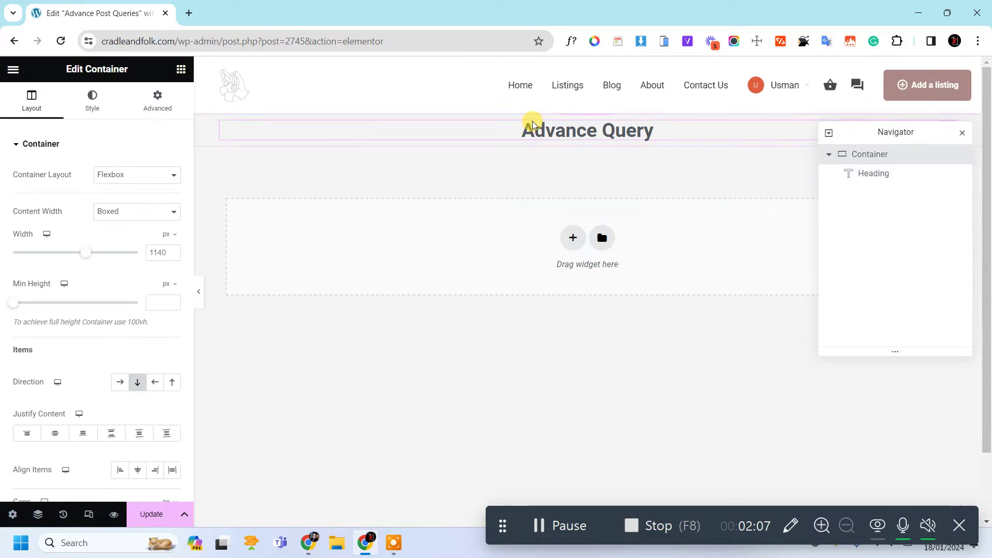
{"action": "left_click", "coordinate": [148, 102]}
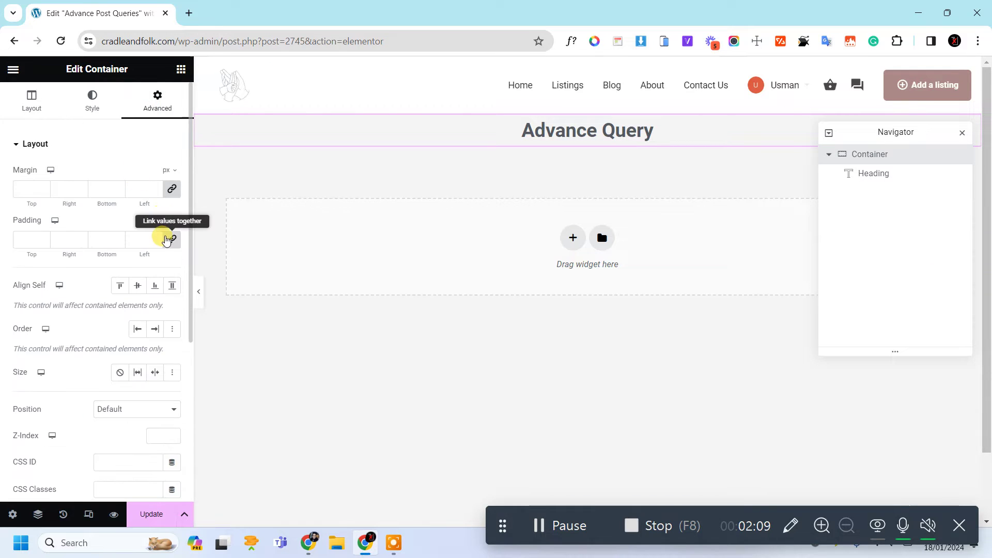
{"action": "left_click", "coordinate": [167, 240]}
{"action": "left_click", "coordinate": [27, 238]}
{"action": "type", "text": "0"}
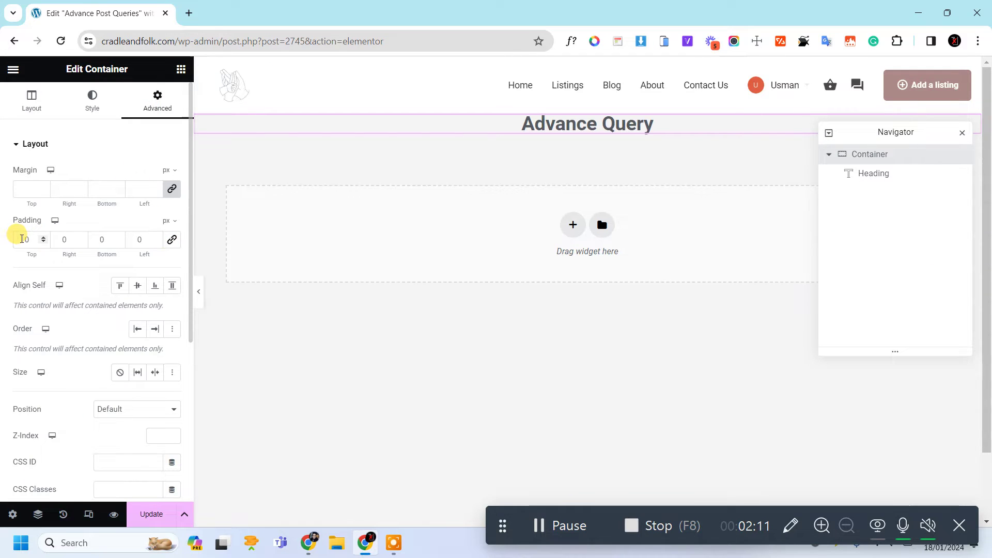
{"action": "type", "text": "60"}
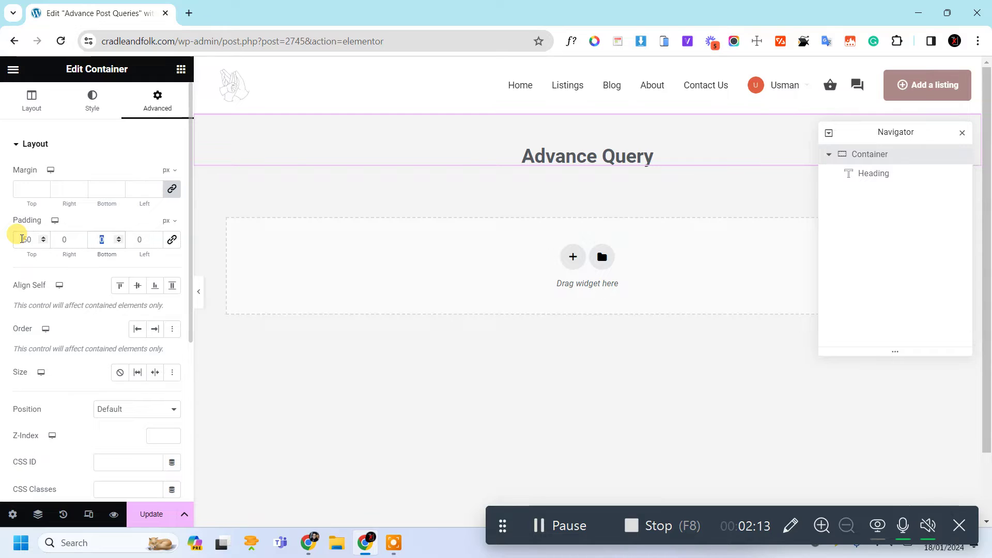
{"action": "type", "text": "50"}
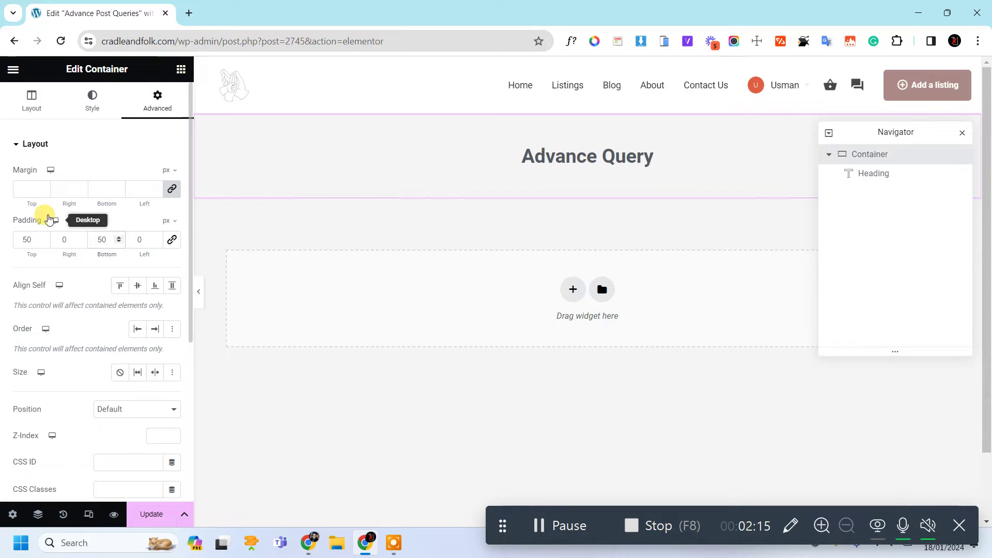
Step: Set the container's tablet padding to 30/20/30/20, then return to desktop view
{"action": "left_click", "coordinate": [55, 220]}
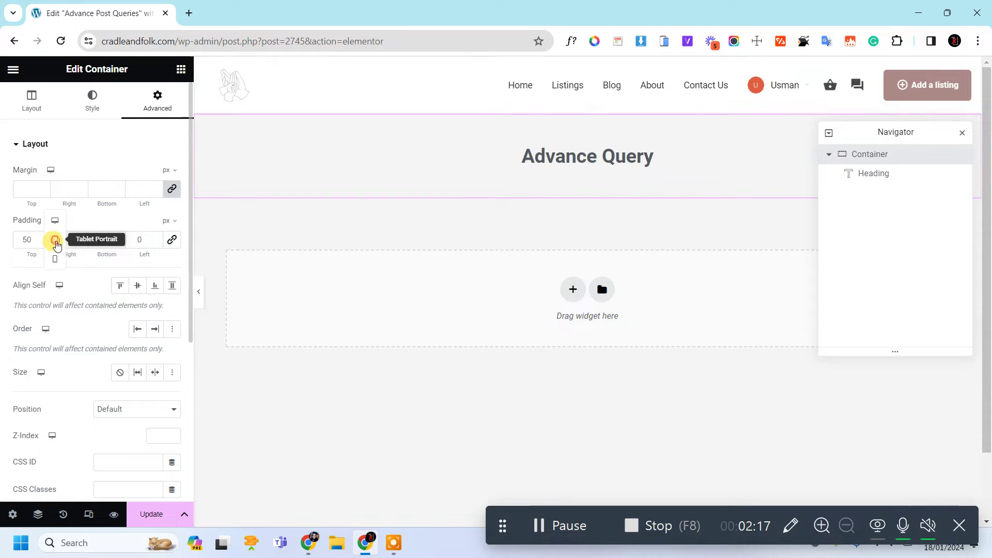
{"action": "left_click", "coordinate": [56, 240]}
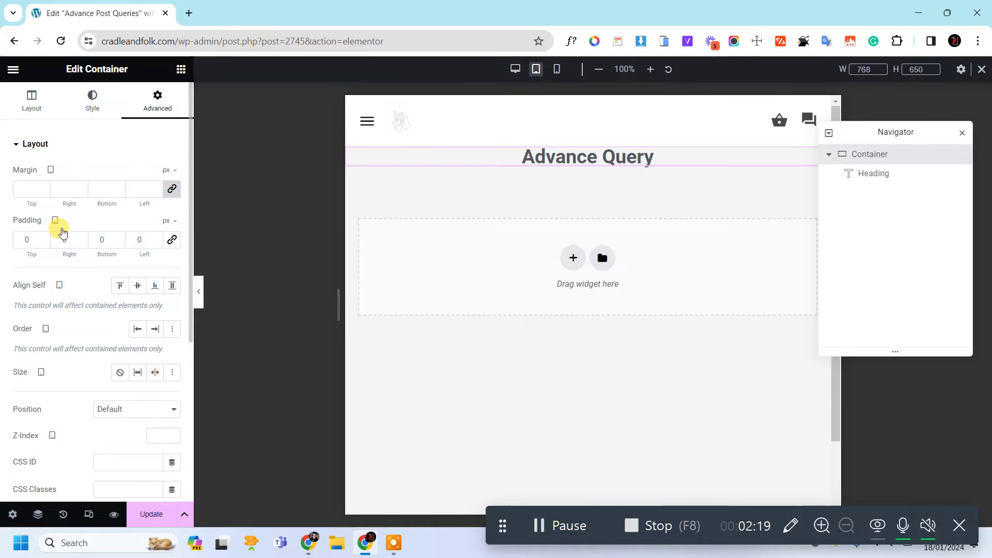
{"action": "type", "text": "30"}
{"action": "key", "text": "Tab"}
{"action": "type", "text": "20"}
{"action": "key", "text": "Tab"}
{"action": "type", "text": "30"}
{"action": "key", "text": "Tab"}
{"action": "type", "text": "20"}
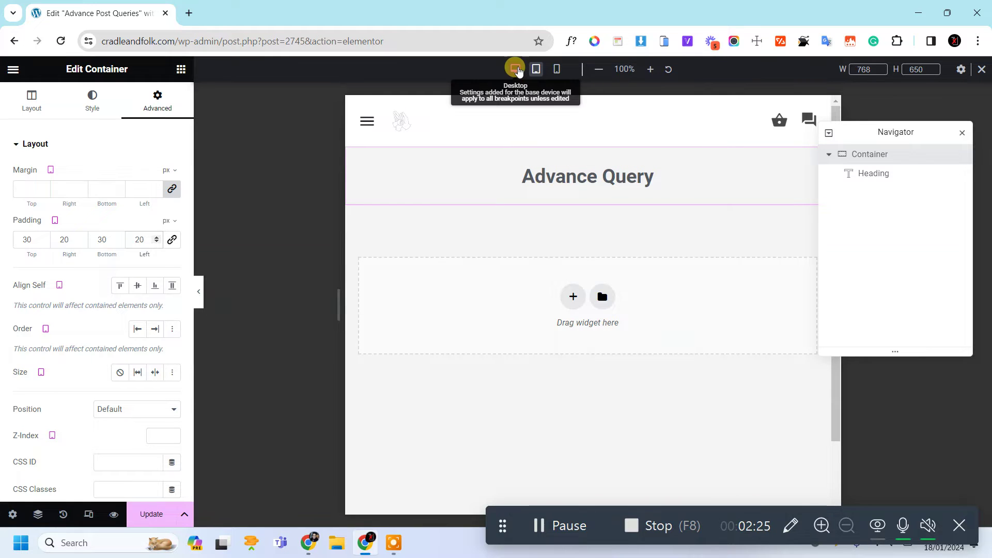
{"action": "left_click", "coordinate": [515, 69]}
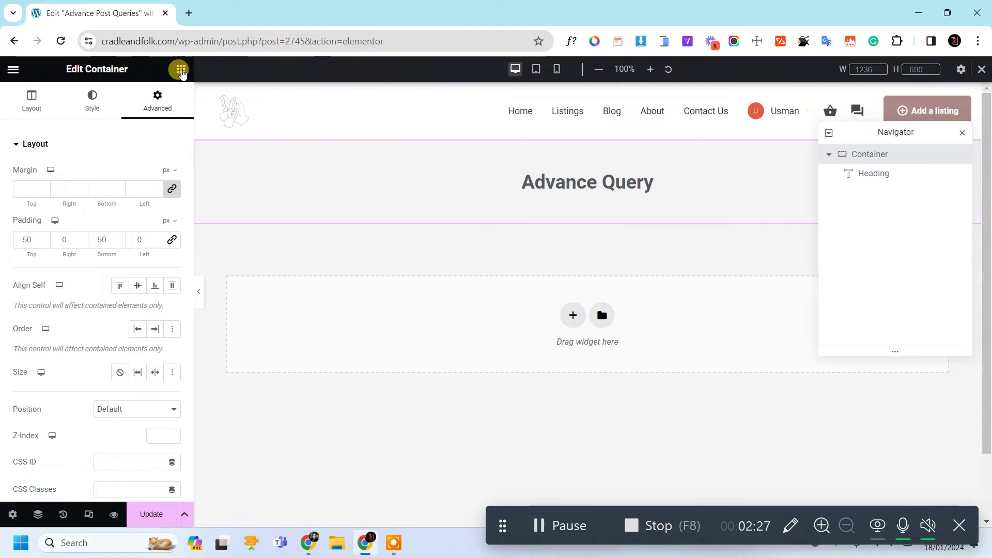
Step: Search the widgets for 'pos' and drag the Posts widget below the heading
{"action": "left_click", "coordinate": [179, 69]}
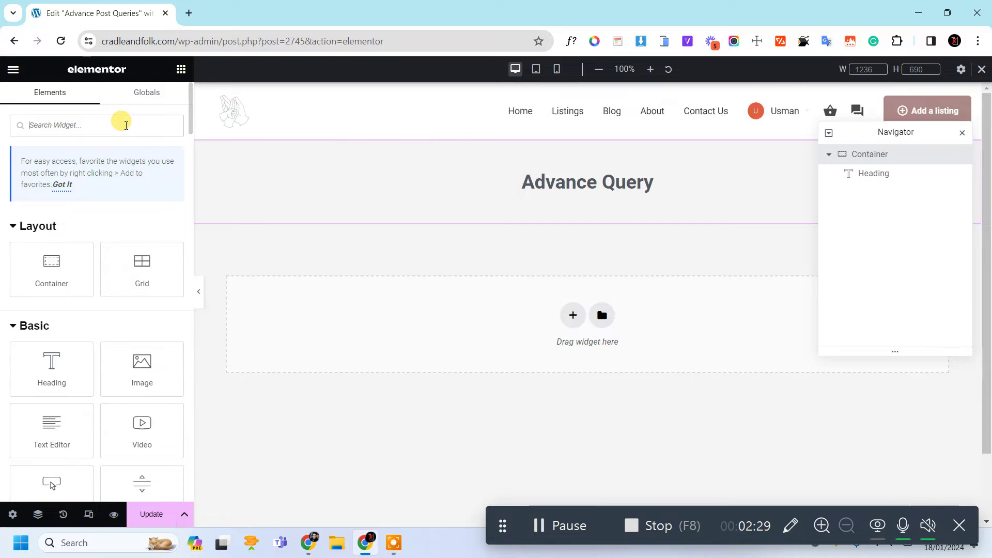
{"action": "left_click", "coordinate": [124, 125]}
{"action": "type", "text": "post"}
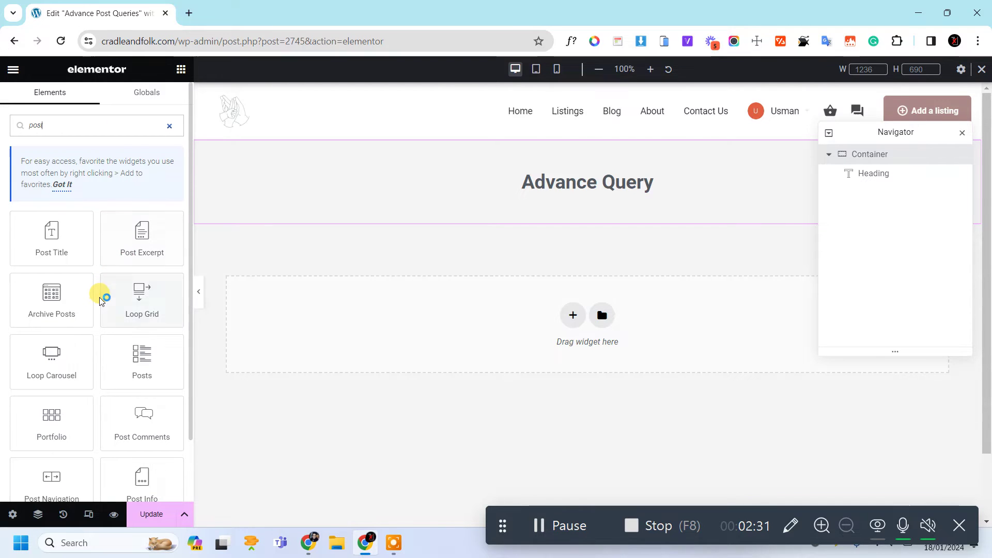
{"action": "scroll", "coordinate": [77, 310], "scroll_direction": "down", "scroll_amount": 1}
{"action": "left_click_drag", "start_coordinate": [150, 328], "coordinate": [594, 191]}
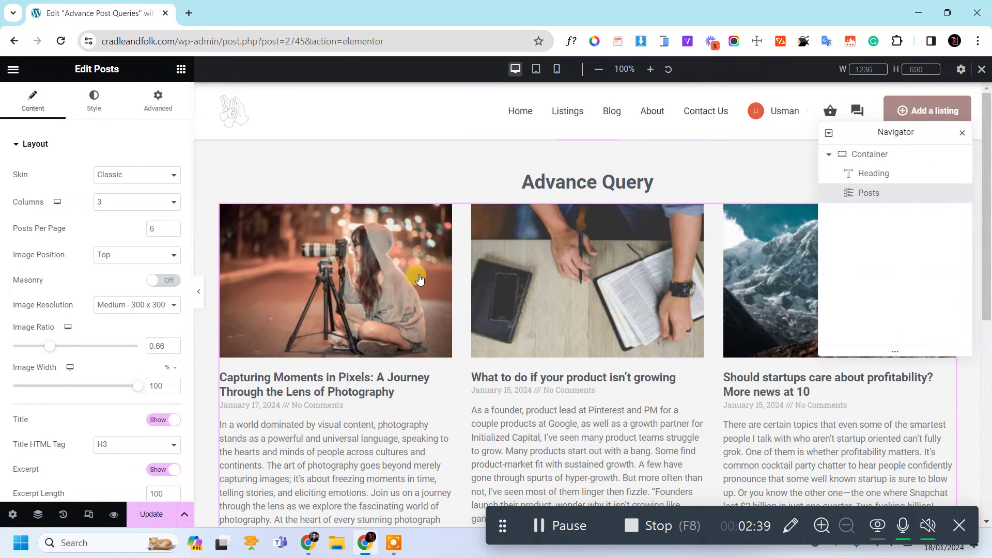
Step: Give the Posts widget the Cards skin with Medium Large - 768 image resolution
{"action": "left_click", "coordinate": [145, 164]}
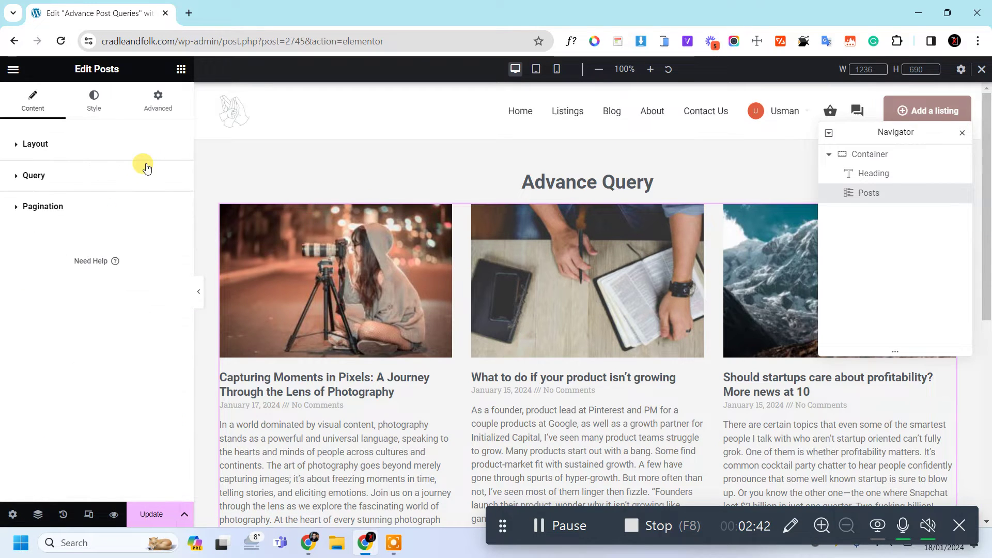
{"action": "left_click", "coordinate": [108, 153]}
{"action": "left_click", "coordinate": [126, 178]}
{"action": "left_click", "coordinate": [130, 199]}
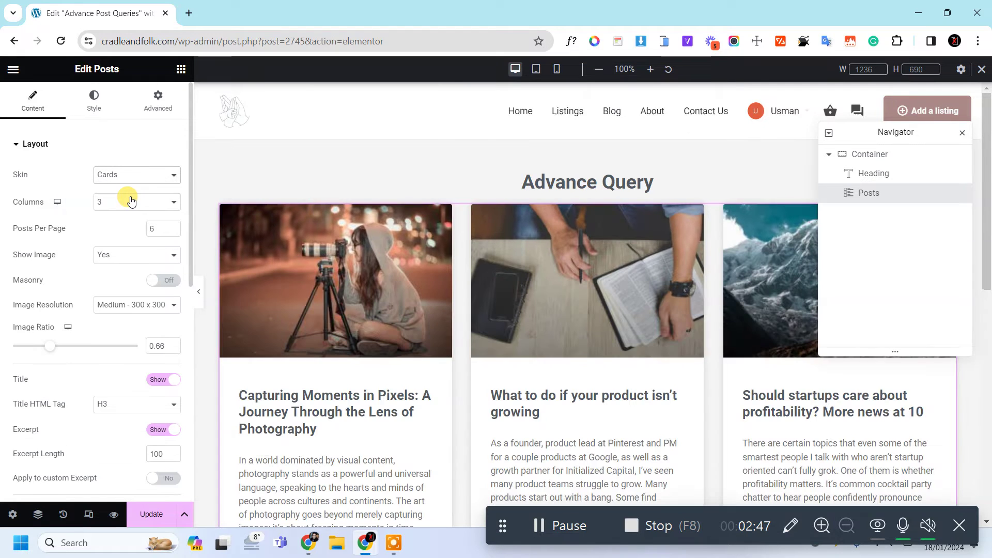
{"action": "scroll", "coordinate": [336, 343], "scroll_direction": "down", "scroll_amount": 2}
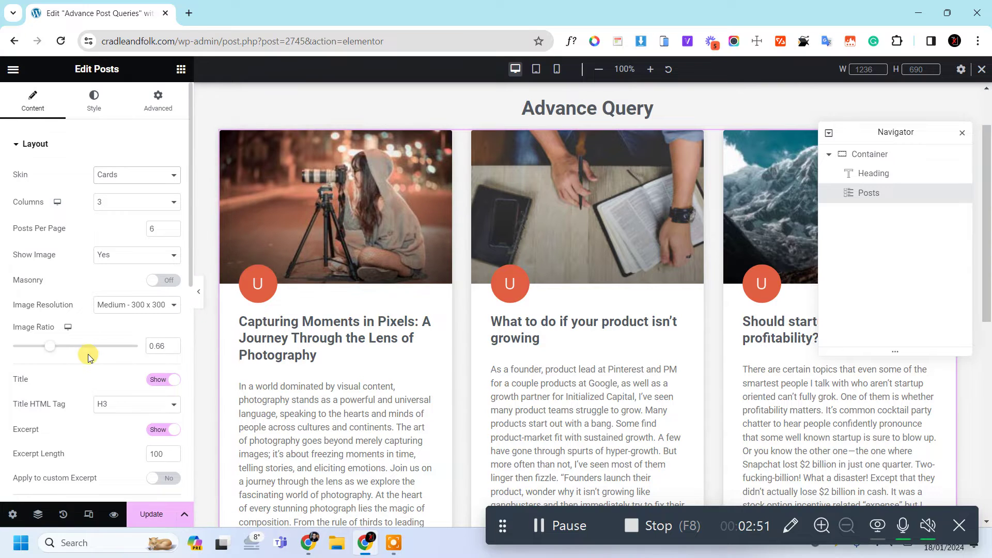
{"action": "left_click", "coordinate": [147, 308]}
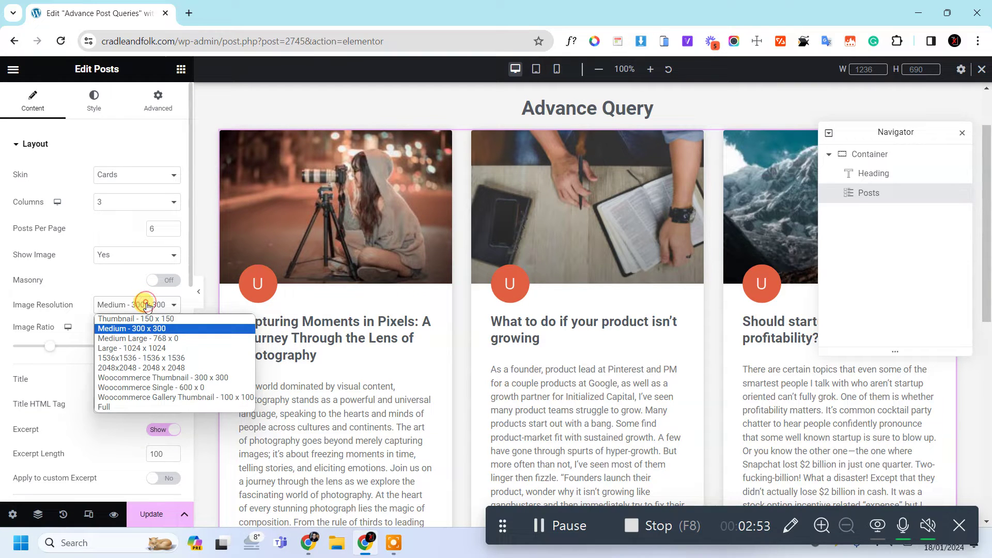
{"action": "left_click", "coordinate": [149, 339]}
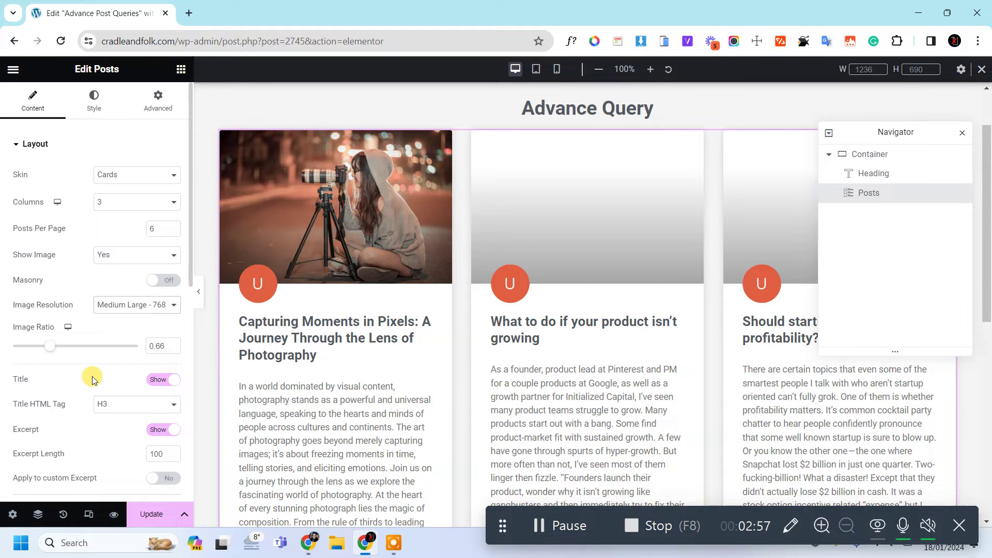
Step: Review the remaining Posts layout options, including the excerpt length of 100
{"action": "scroll", "coordinate": [94, 380], "scroll_direction": "down", "scroll_amount": 5}
{"action": "scroll", "coordinate": [93, 380], "scroll_direction": "down", "scroll_amount": 4}
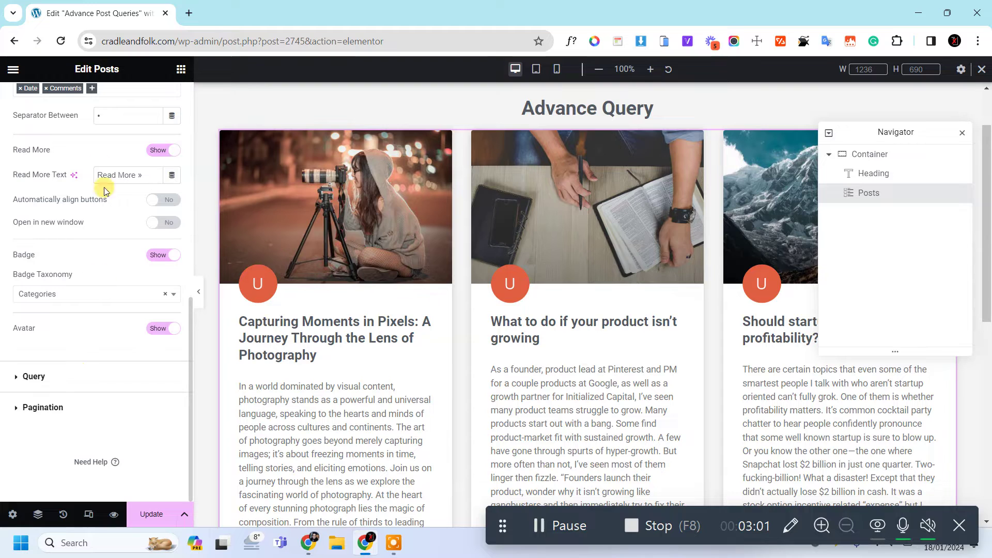
{"action": "scroll", "coordinate": [100, 168], "scroll_direction": "up", "scroll_amount": 4}
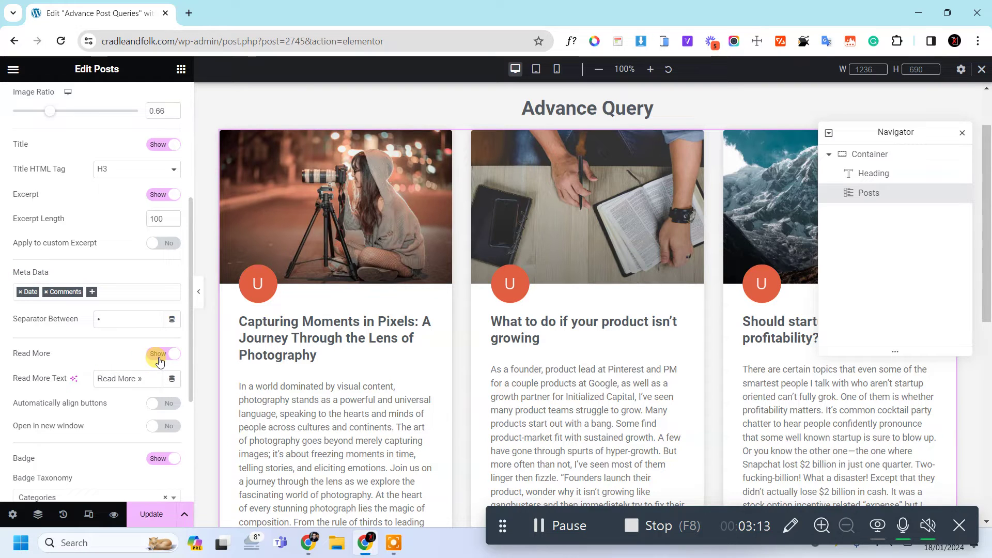
{"action": "scroll", "coordinate": [144, 369], "scroll_direction": "down", "scroll_amount": 2}
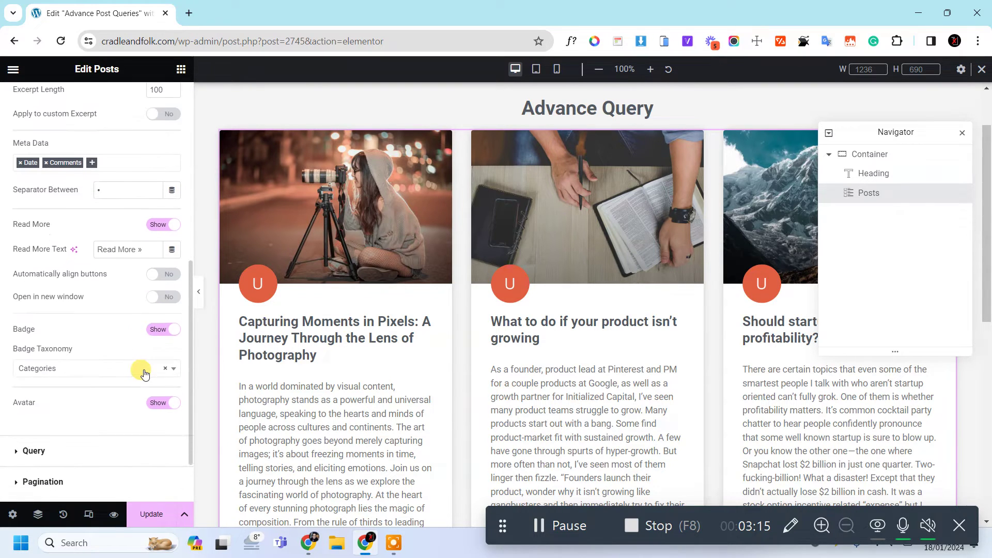
{"action": "scroll", "coordinate": [144, 371], "scroll_direction": "down", "scroll_amount": 1}
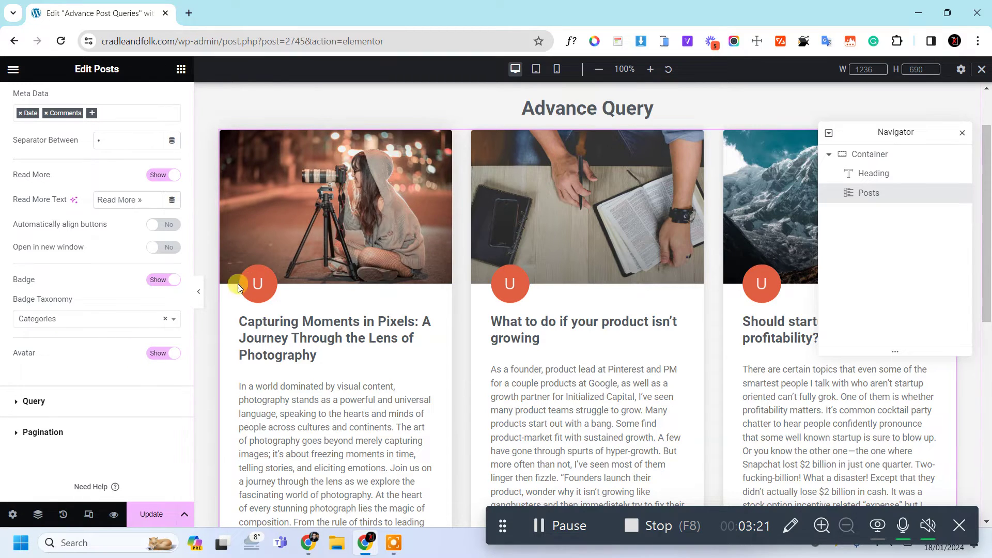
{"action": "left_click", "coordinate": [163, 345]}
{"action": "scroll", "coordinate": [83, 361], "scroll_direction": "down", "scroll_amount": 1}
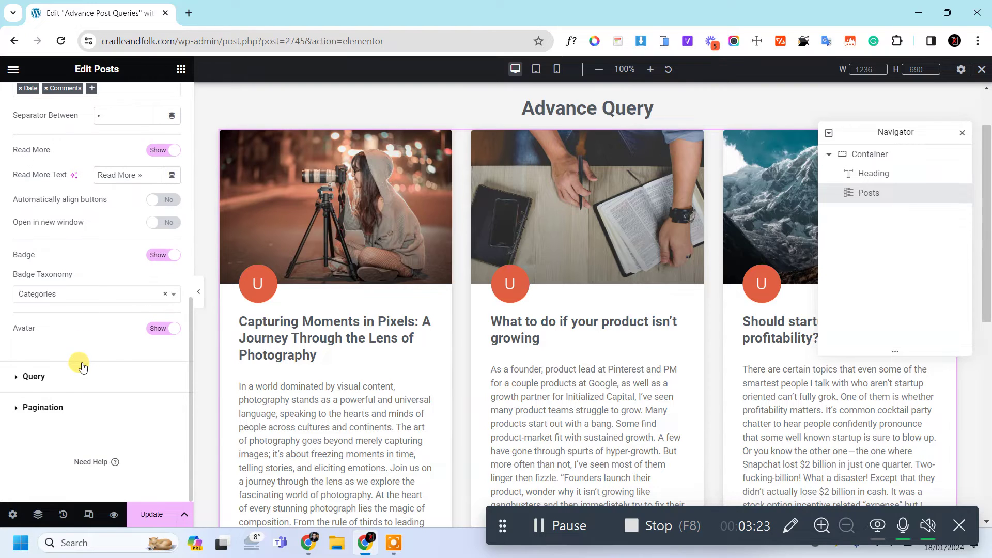
Step: In the Query section, keep the post Source set to Posts
{"action": "left_click", "coordinate": [61, 381]}
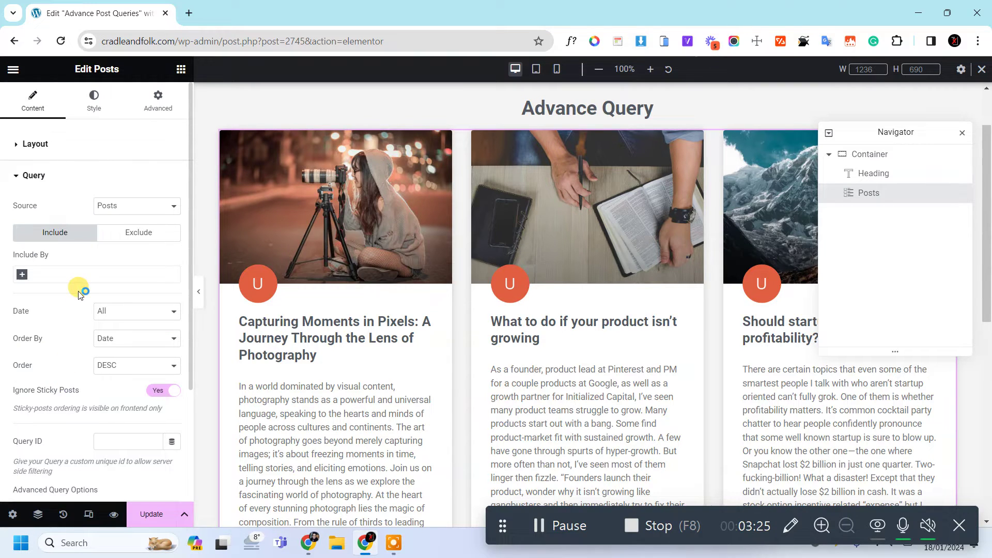
{"action": "scroll", "coordinate": [78, 294], "scroll_direction": "down", "scroll_amount": 2}
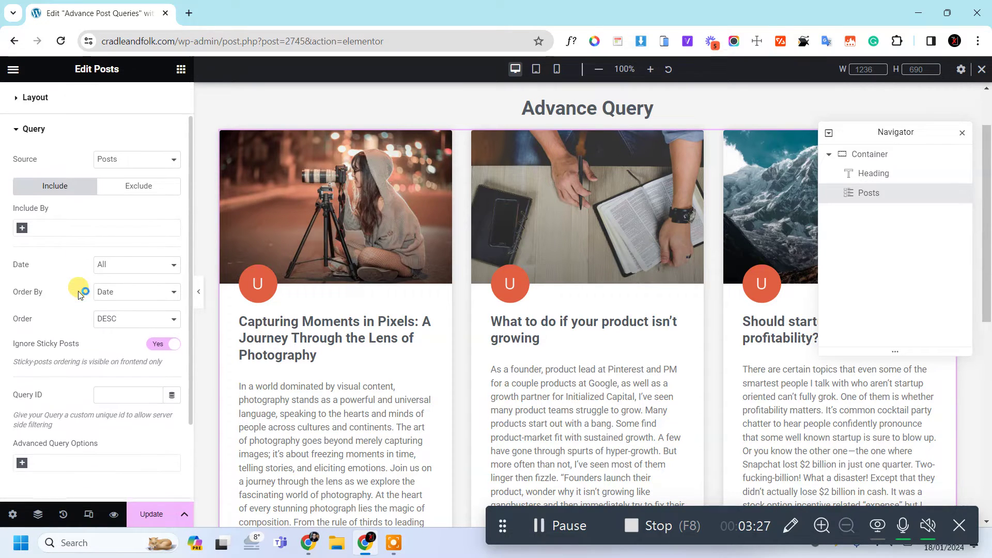
{"action": "left_click", "coordinate": [126, 164]}
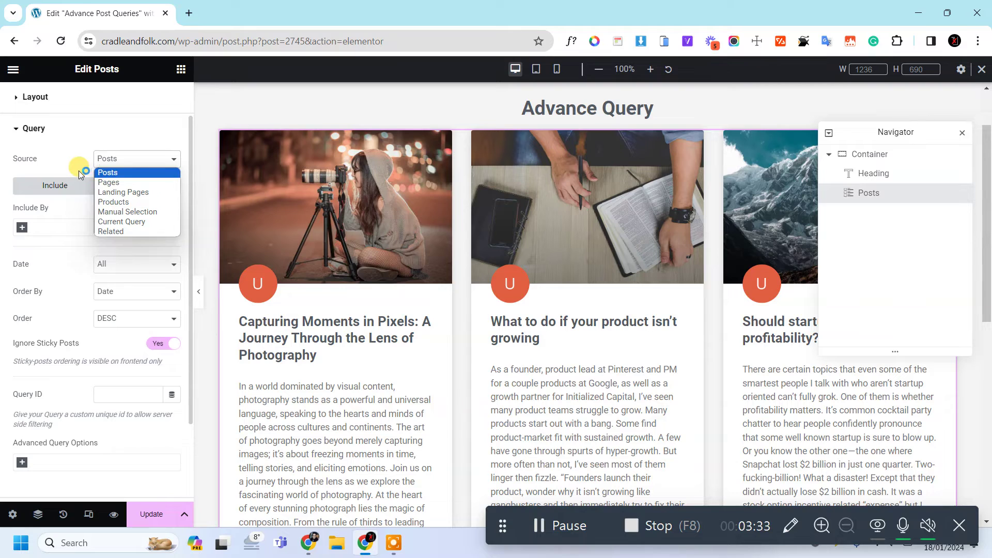
{"action": "key", "text": "Down"}
{"action": "key", "text": "Down"}
{"action": "key", "text": "Down"}
{"action": "key", "text": "Down"}
{"action": "key", "text": "Down"}
{"action": "key", "text": "Up"}
{"action": "left_click", "coordinate": [58, 152]}
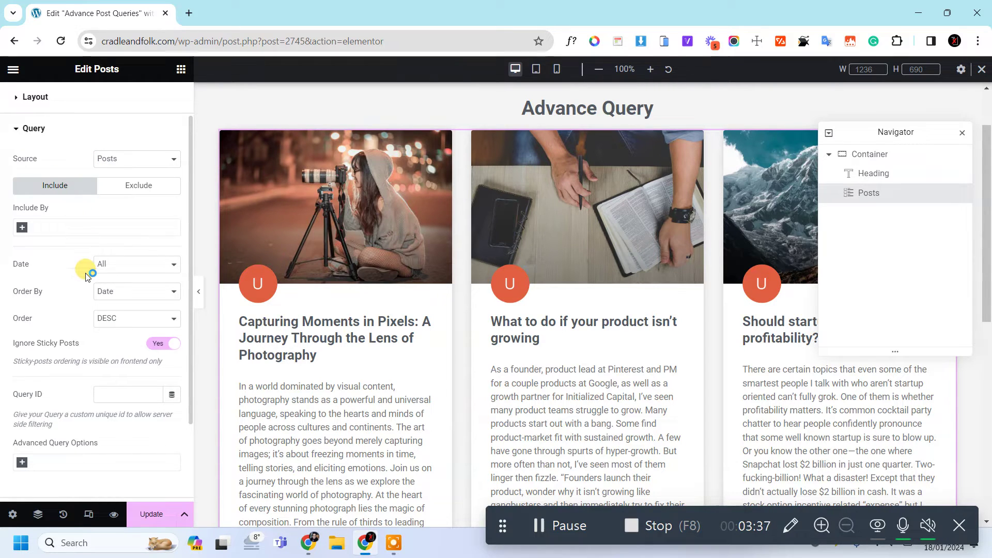
Step: Check the query's Include and Exclude options and the date-descending ordering
{"action": "scroll", "coordinate": [86, 273], "scroll_direction": "down", "scroll_amount": 2}
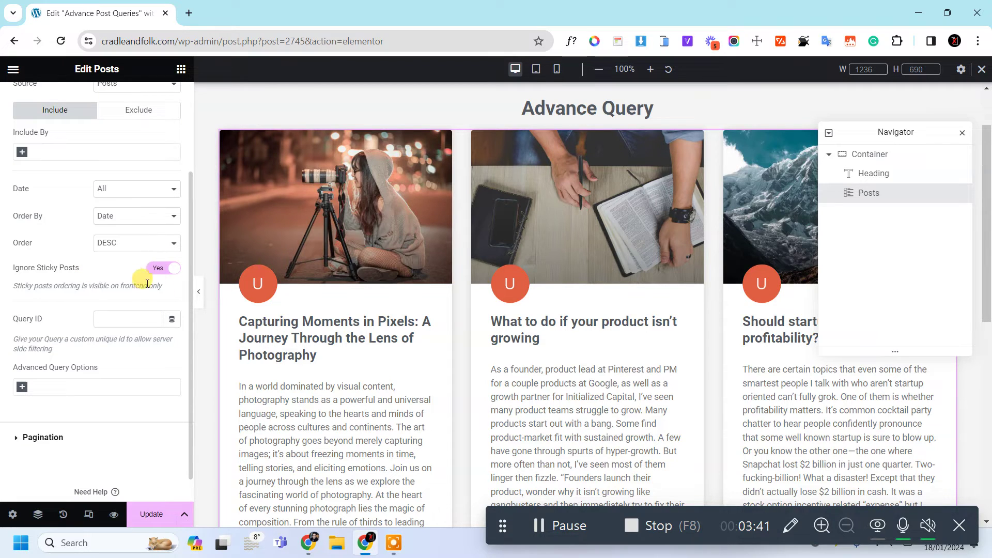
{"action": "scroll", "coordinate": [132, 314], "scroll_direction": "down", "scroll_amount": 1}
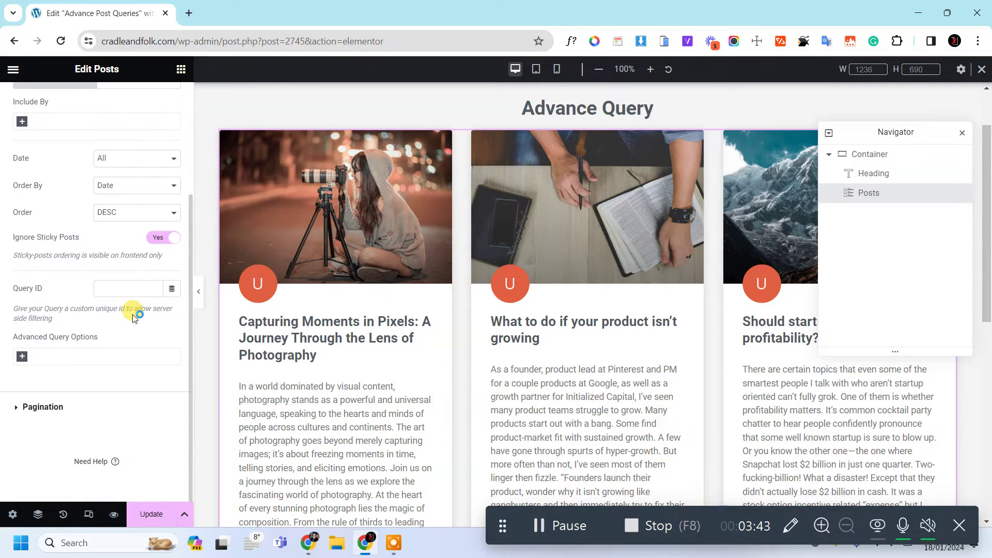
{"action": "scroll", "coordinate": [72, 256], "scroll_direction": "up", "scroll_amount": 2}
{"action": "left_click", "coordinate": [110, 155]}
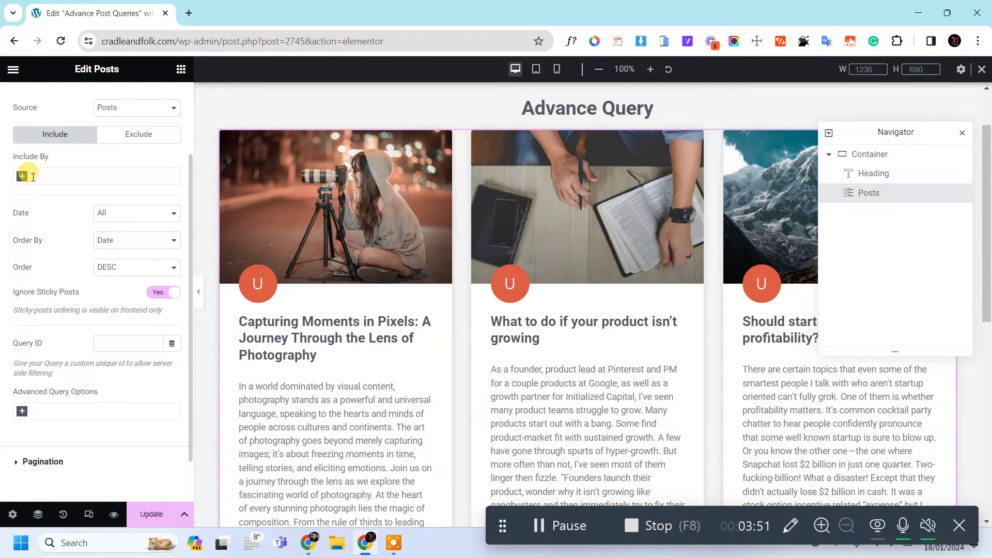
{"action": "left_click", "coordinate": [138, 134]}
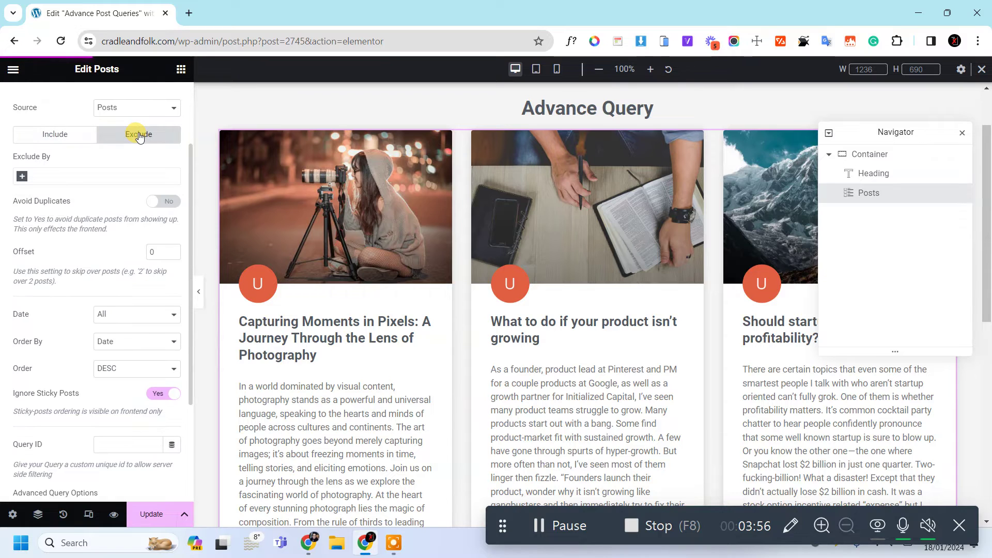
{"action": "left_click", "coordinate": [70, 135]}
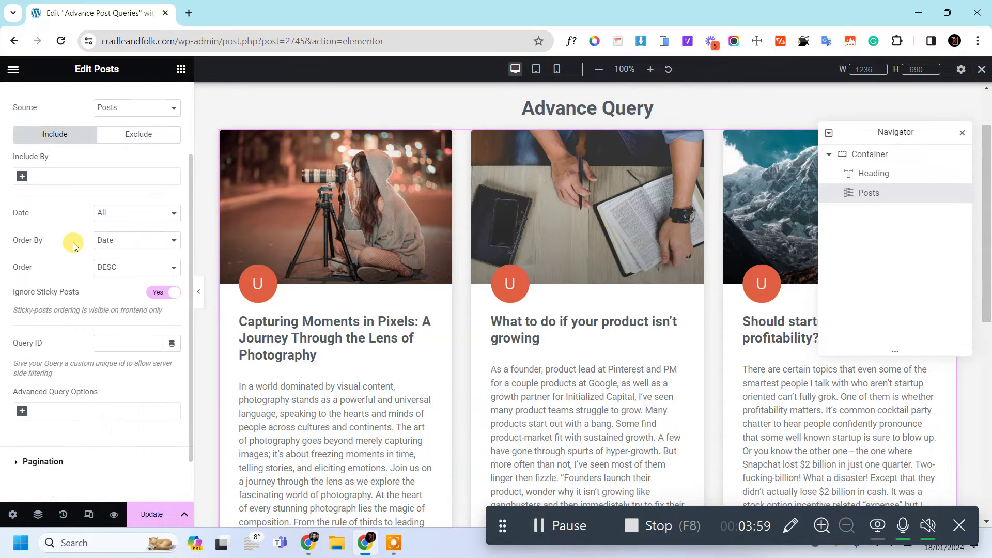
{"action": "scroll", "coordinate": [73, 246], "scroll_direction": "down", "scroll_amount": 1}
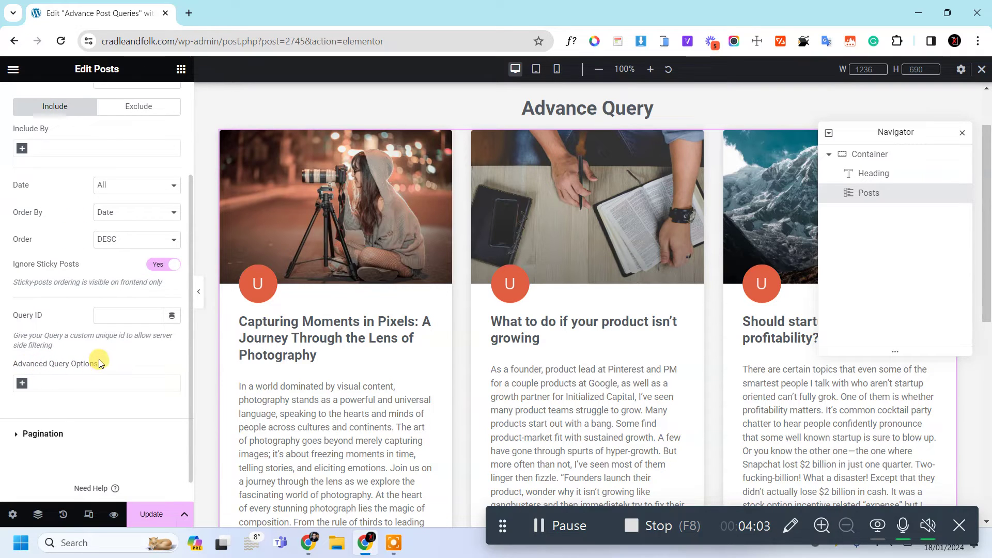
{"action": "scroll", "coordinate": [62, 368], "scroll_direction": "down", "scroll_amount": 1}
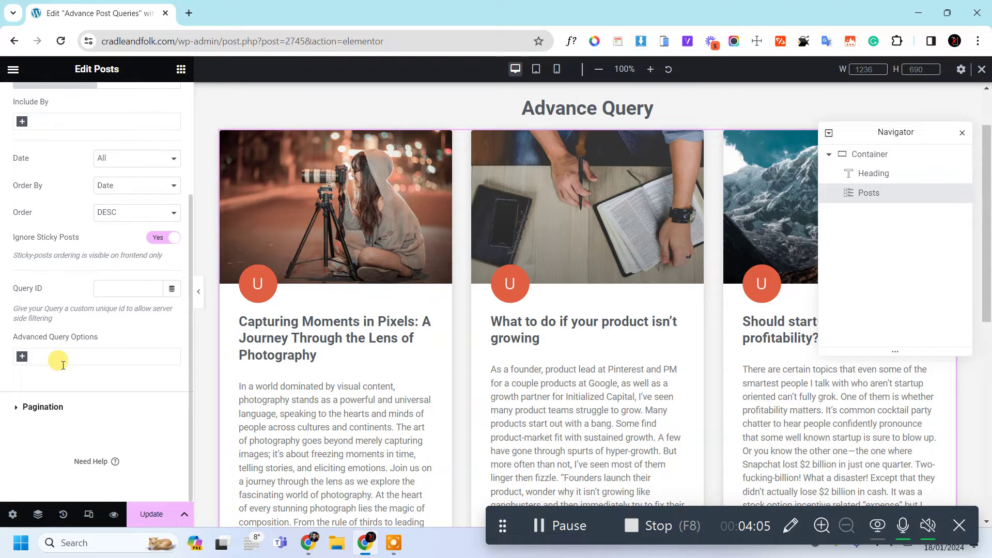
Step: Add Dynamic Related Posts to the Advanced Query Options and open the Related Posts dropdown
{"action": "left_click", "coordinate": [22, 356]}
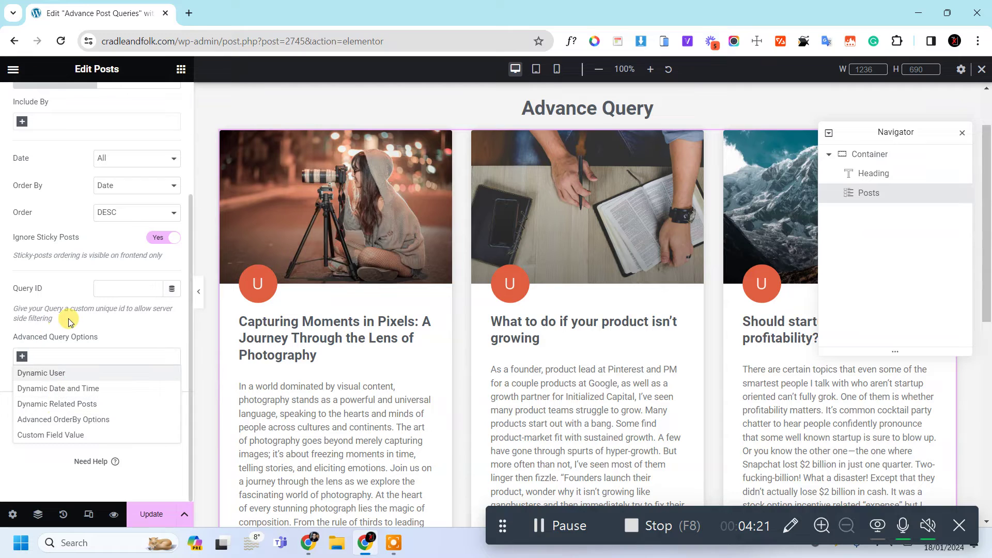
{"action": "scroll", "coordinate": [71, 321], "scroll_direction": "up", "scroll_amount": 1}
{"action": "scroll", "coordinate": [69, 320], "scroll_direction": "up", "scroll_amount": 3}
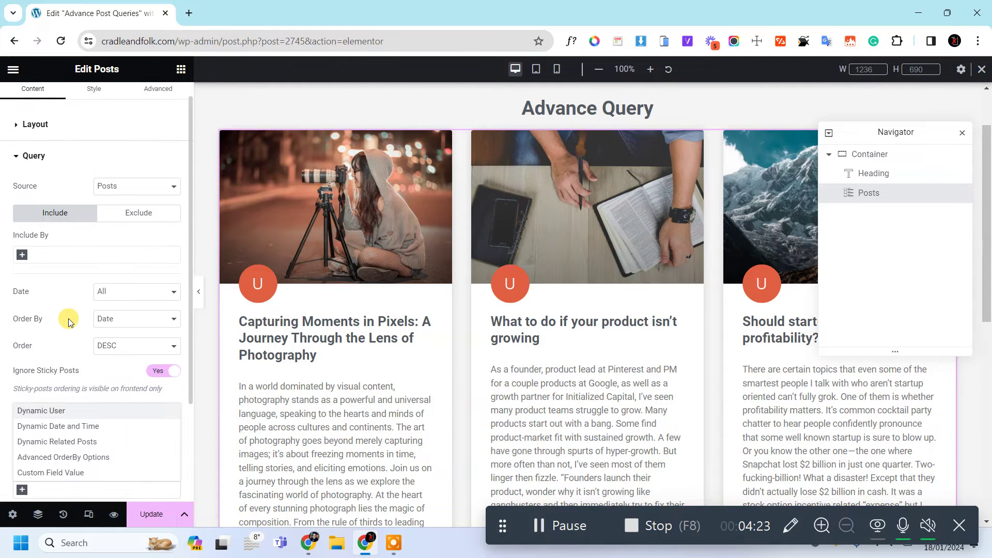
{"action": "scroll", "coordinate": [70, 321], "scroll_direction": "up", "scroll_amount": 1}
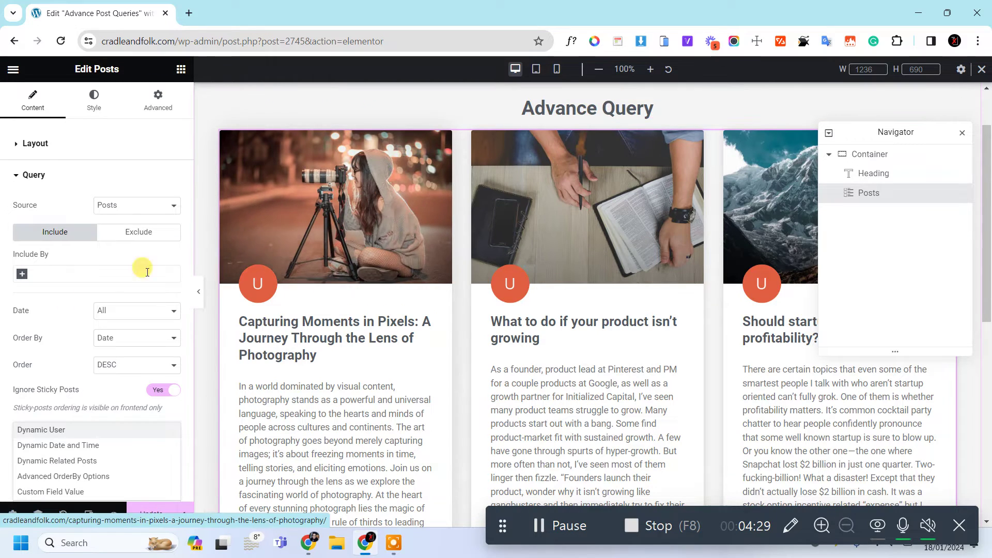
{"action": "scroll", "coordinate": [52, 299], "scroll_direction": "down", "scroll_amount": 2}
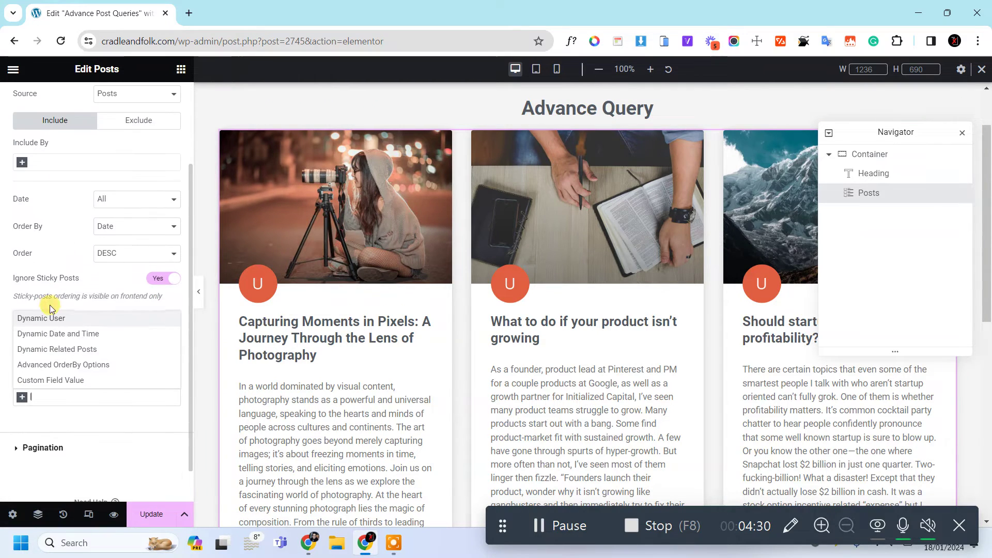
{"action": "left_click", "coordinate": [81, 352]}
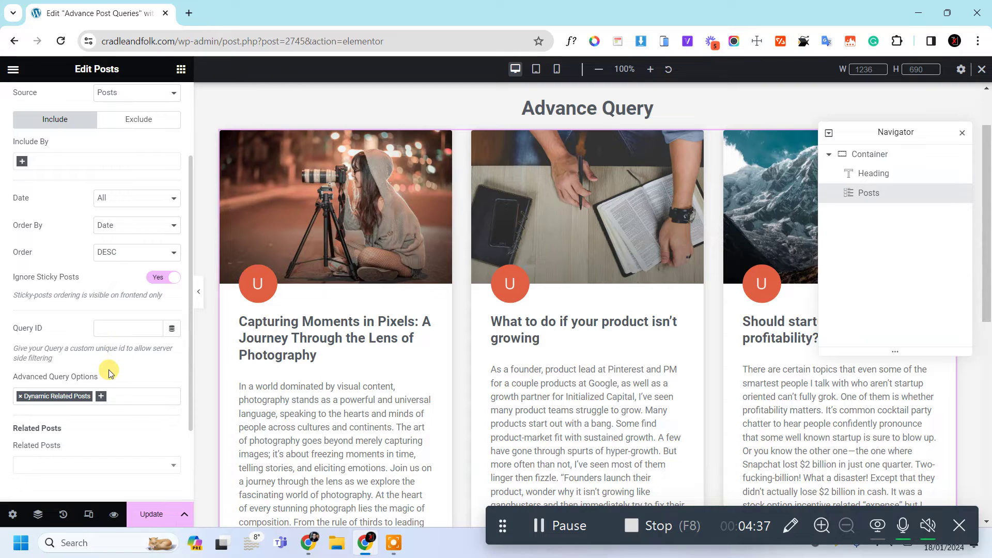
{"action": "scroll", "coordinate": [110, 390], "scroll_direction": "down", "scroll_amount": 1}
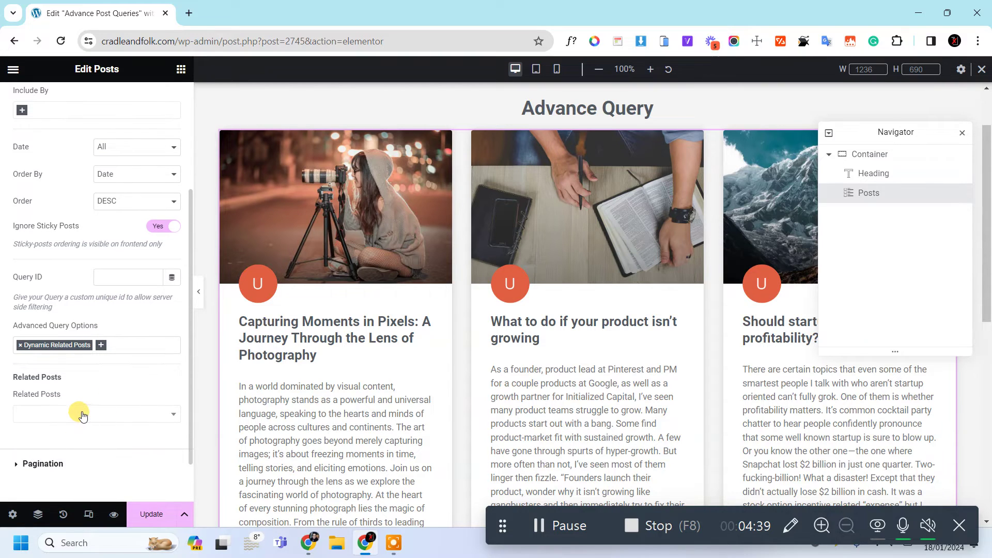
{"action": "left_click", "coordinate": [82, 414]}
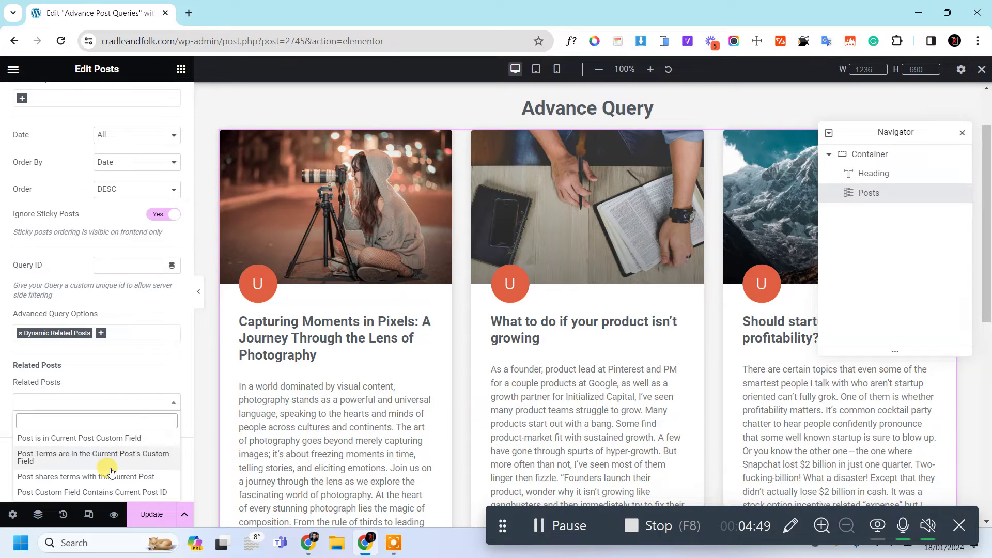
{"action": "scroll", "coordinate": [150, 353], "scroll_direction": "down", "scroll_amount": 1}
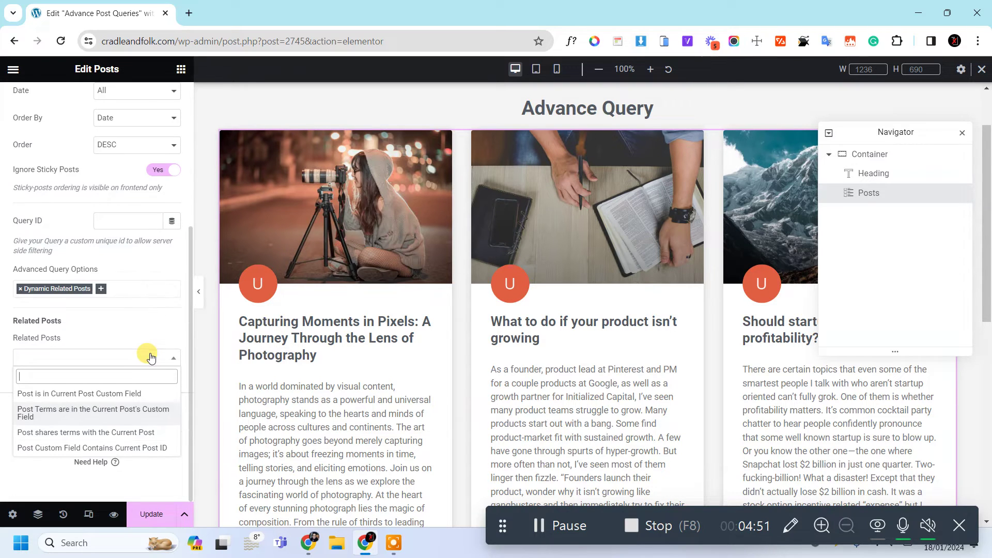
{"action": "left_click", "coordinate": [136, 393]}
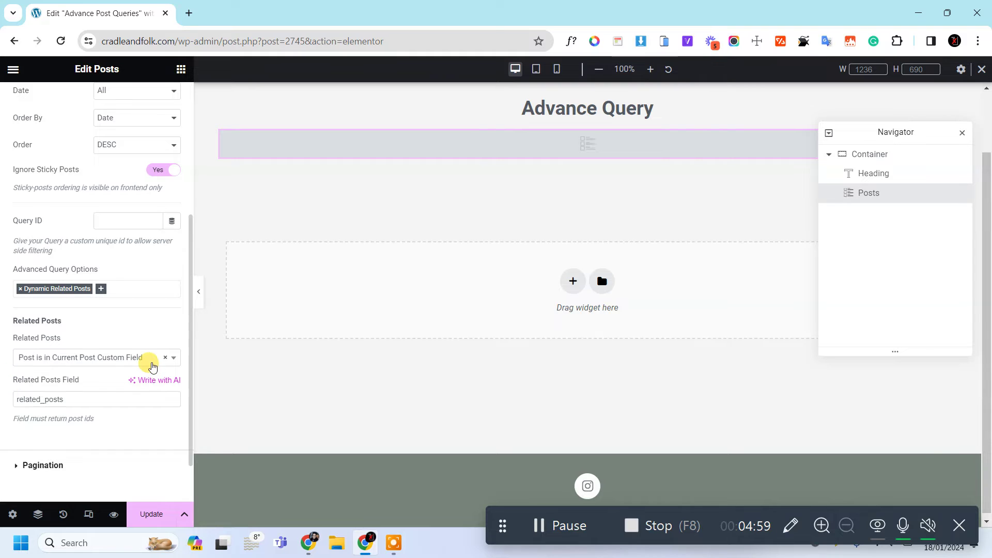
{"action": "left_click", "coordinate": [163, 360]}
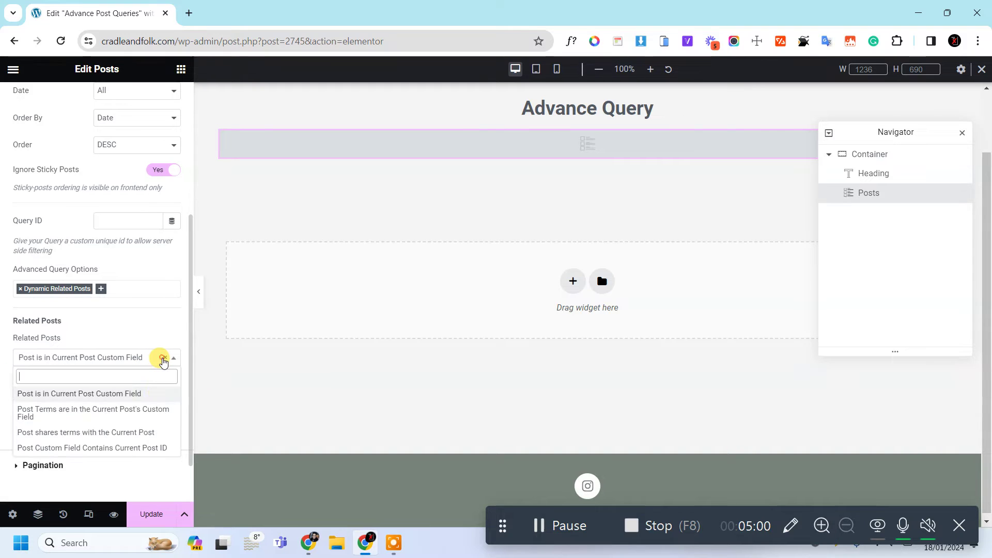
{"action": "left_click", "coordinate": [117, 302]}
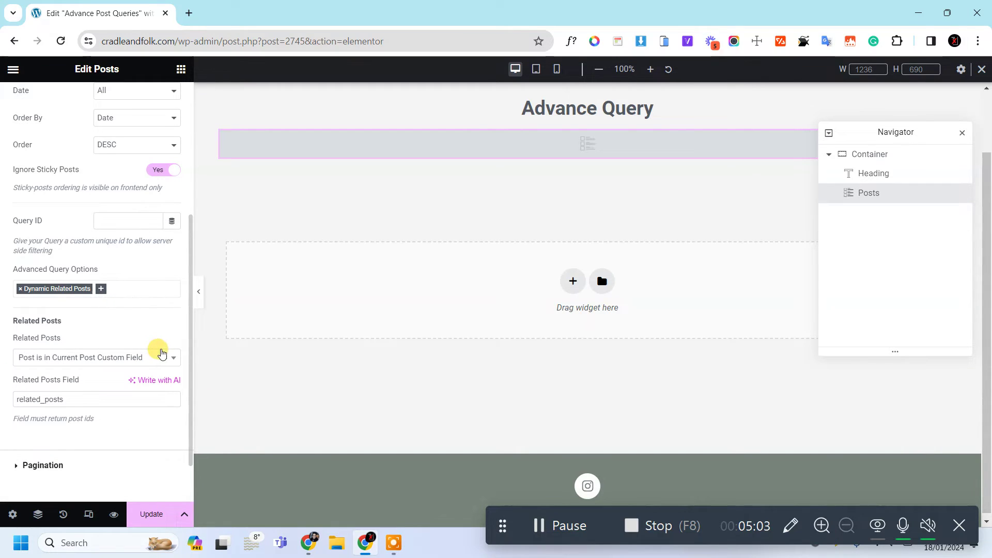
{"action": "left_click", "coordinate": [162, 360]}
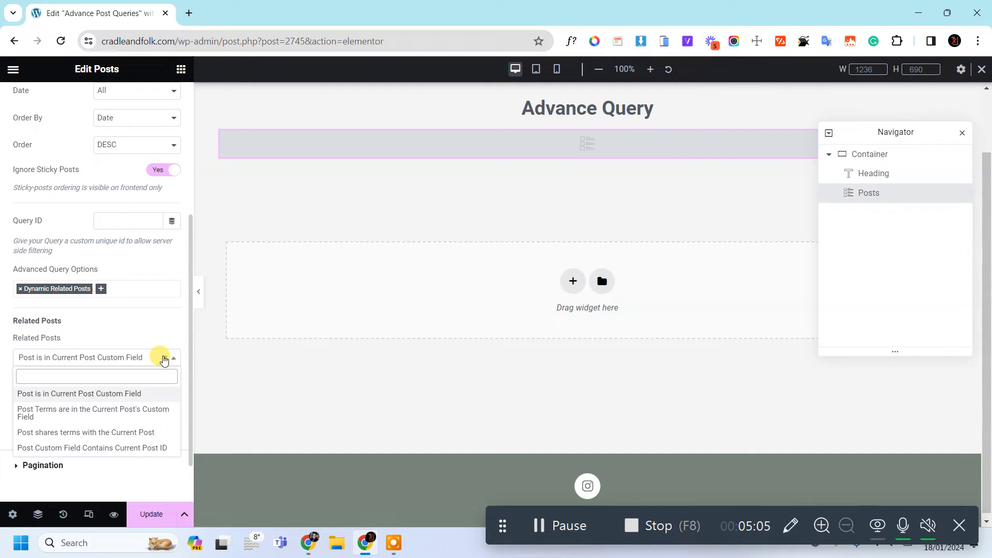
{"action": "left_click", "coordinate": [164, 361]}
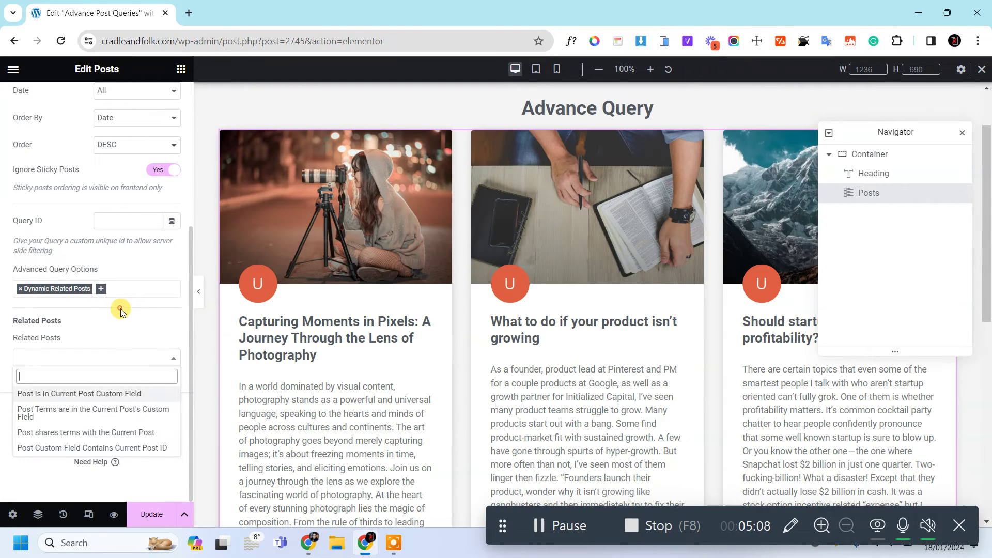
{"action": "left_click", "coordinate": [121, 310]}
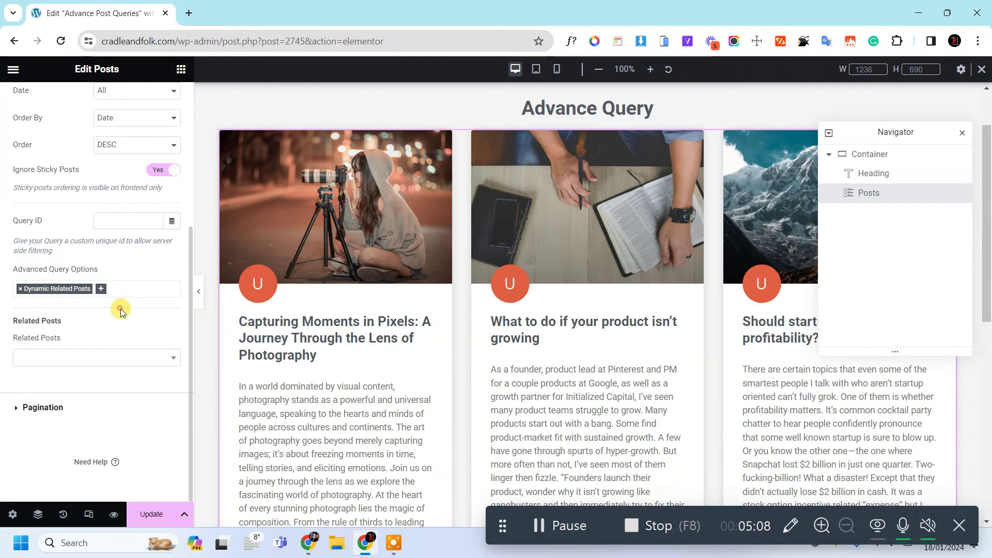
Step: Remove Dynamic Related Posts and add Advanced OrderBy Options to the query
{"action": "left_click", "coordinate": [20, 292]}
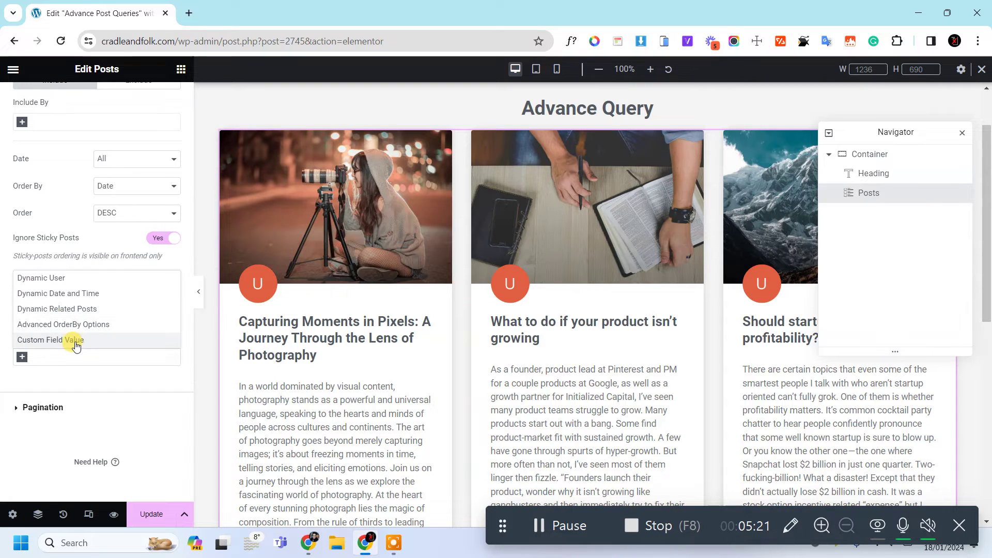
{"action": "left_click", "coordinate": [89, 324]}
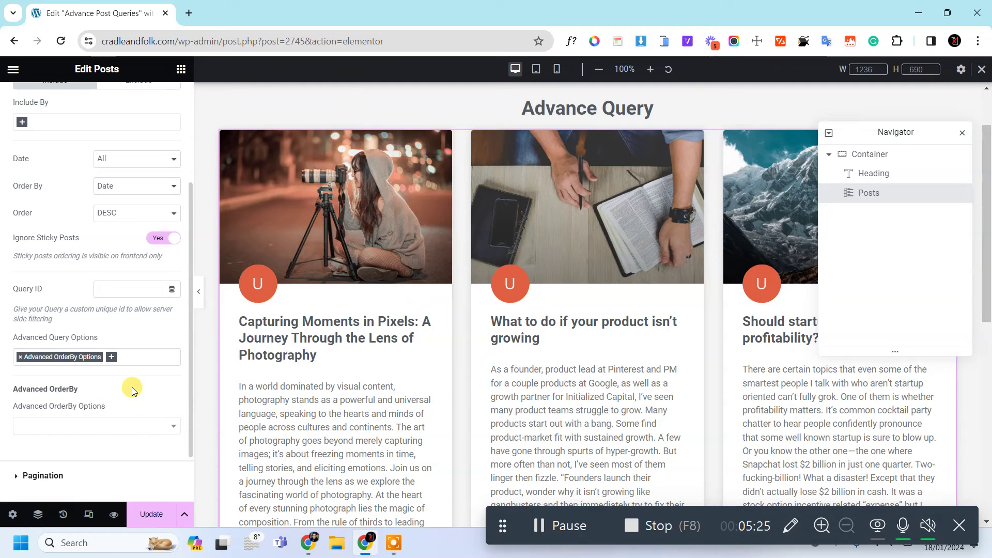
{"action": "scroll", "coordinate": [132, 387], "scroll_direction": "down", "scroll_amount": 1}
Step: Try Comment Count and Last Modified Date ordering, then settle on Dynamic OrderBy Field
{"action": "left_click", "coordinate": [98, 359]}
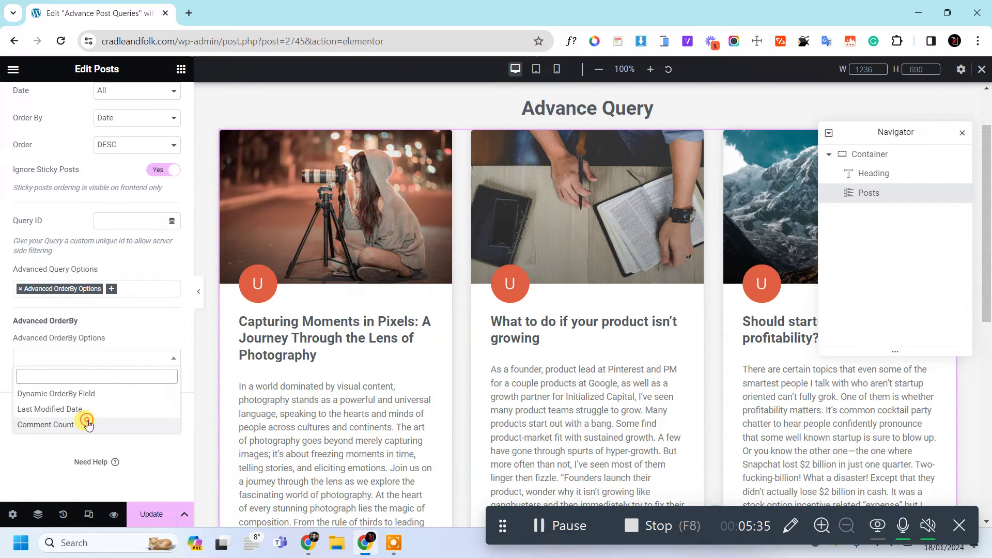
{"action": "left_click", "coordinate": [88, 424]}
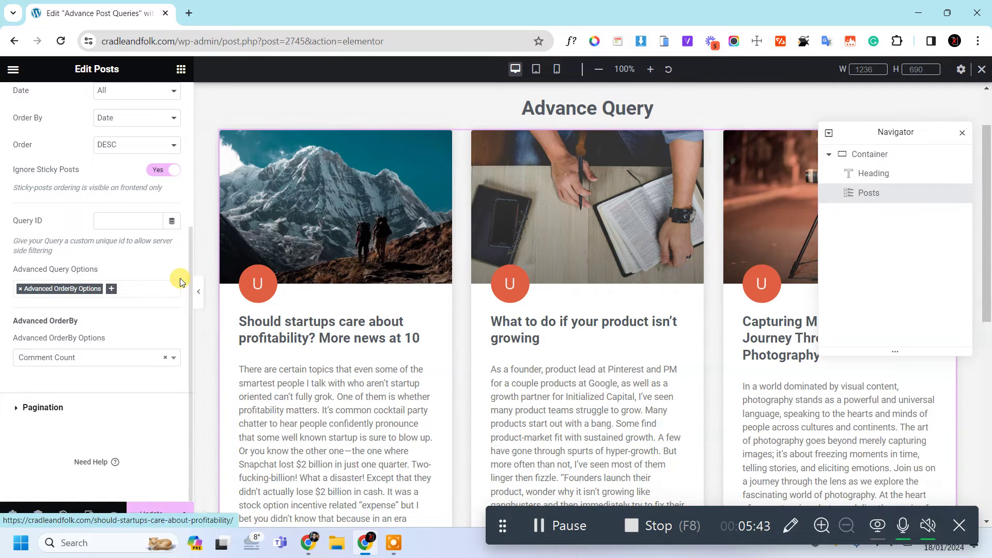
{"action": "scroll", "coordinate": [112, 308], "scroll_direction": "up", "scroll_amount": 1}
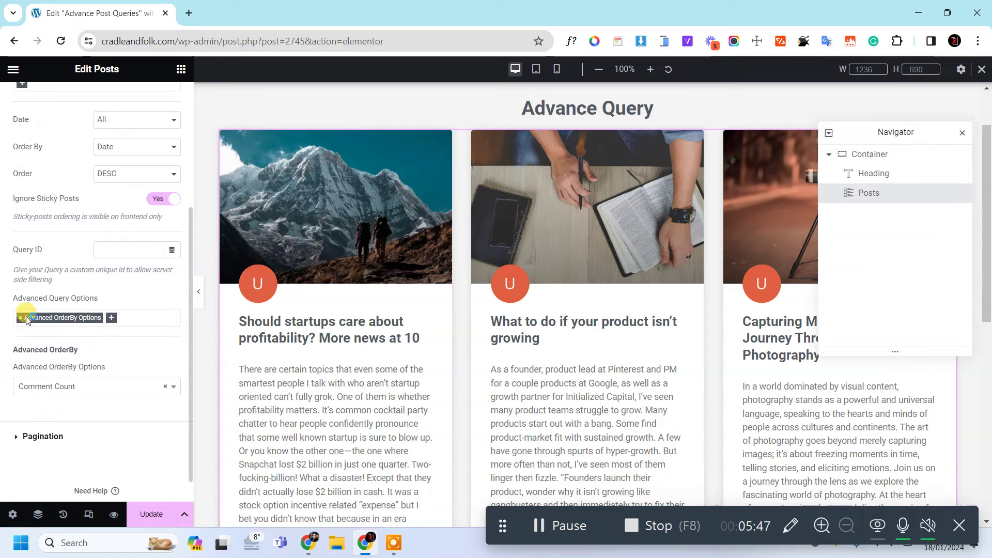
{"action": "left_click", "coordinate": [84, 390]}
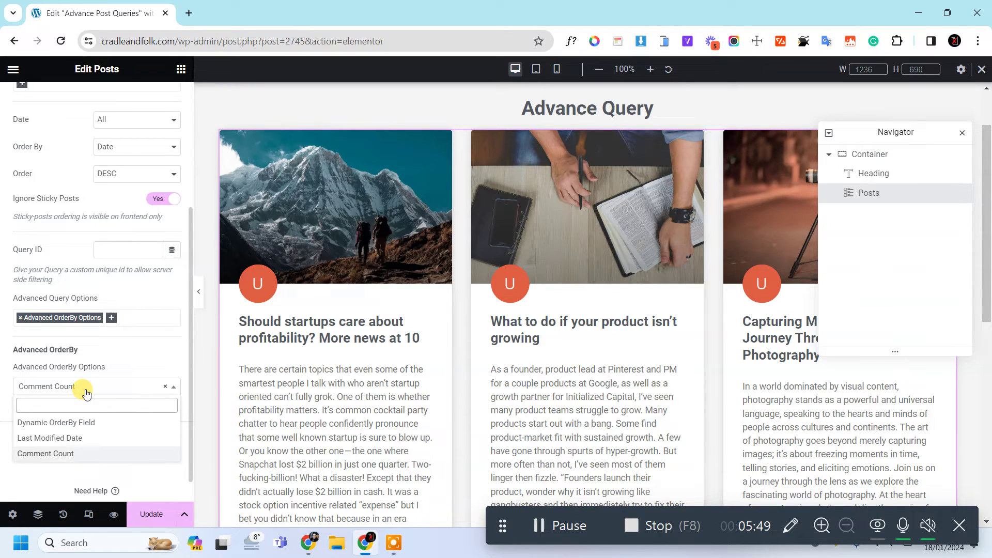
{"action": "left_click", "coordinate": [85, 439]}
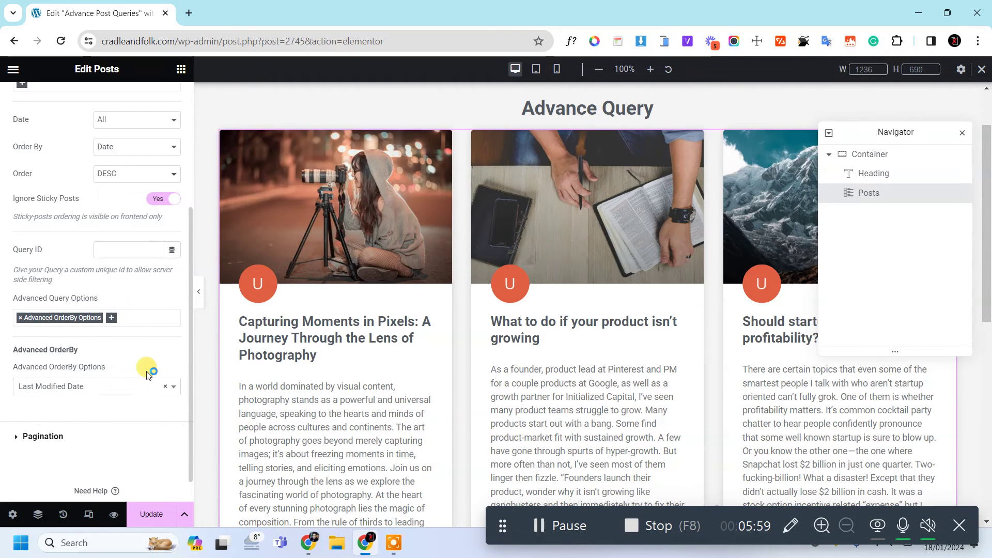
{"action": "left_click", "coordinate": [68, 391]}
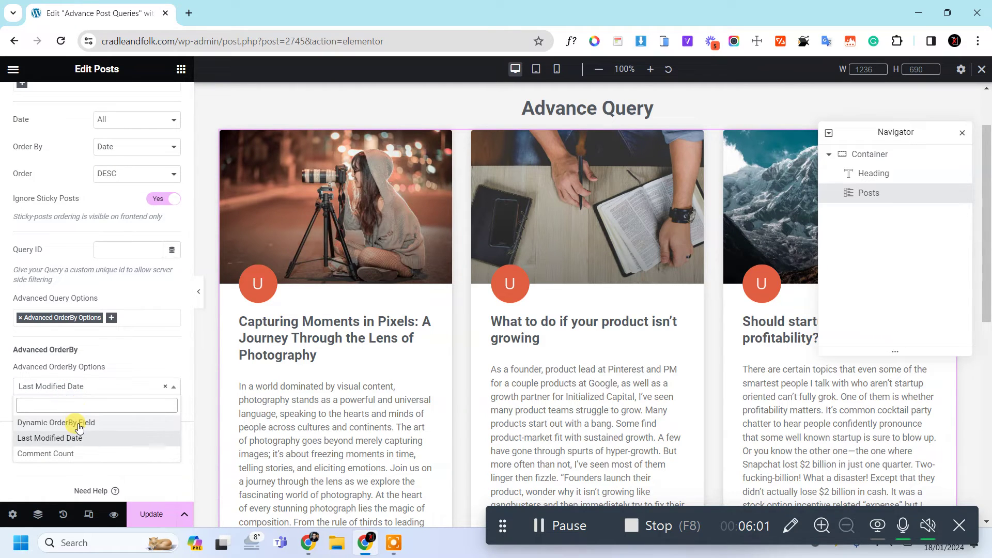
{"action": "left_click", "coordinate": [78, 422]}
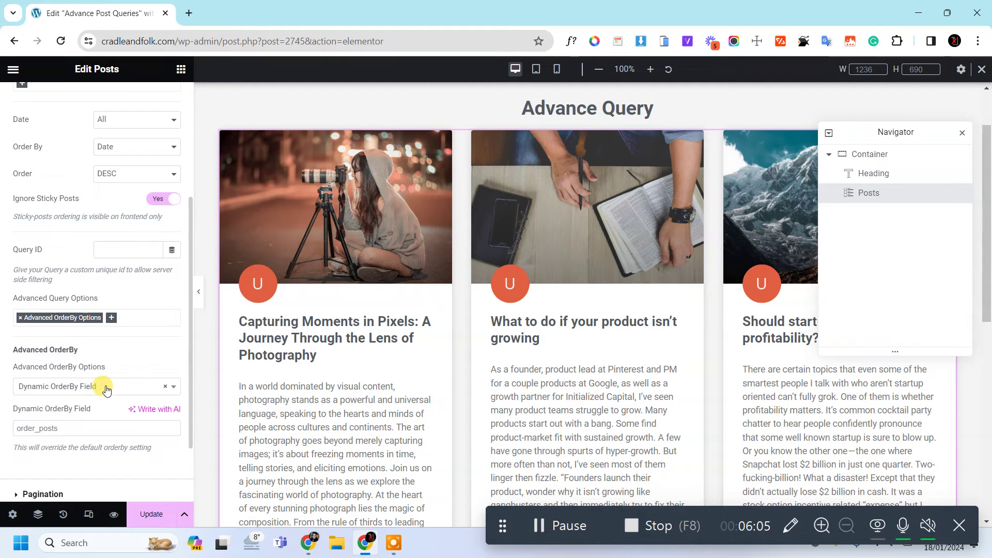
Step: Clear the advanced ordering choice and add Dynamic Date and Time to Advanced Query Options
{"action": "left_click", "coordinate": [165, 388]}
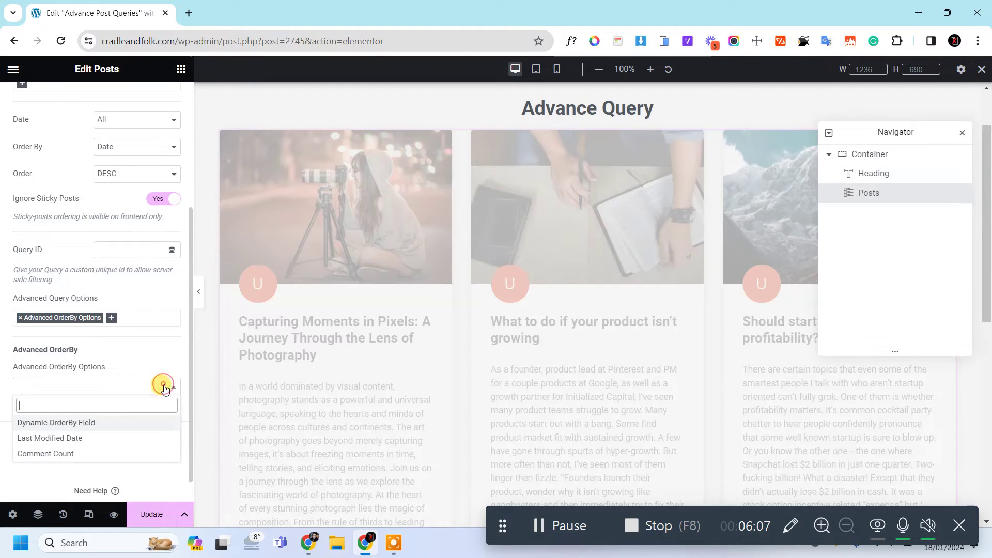
{"action": "left_click", "coordinate": [116, 318]}
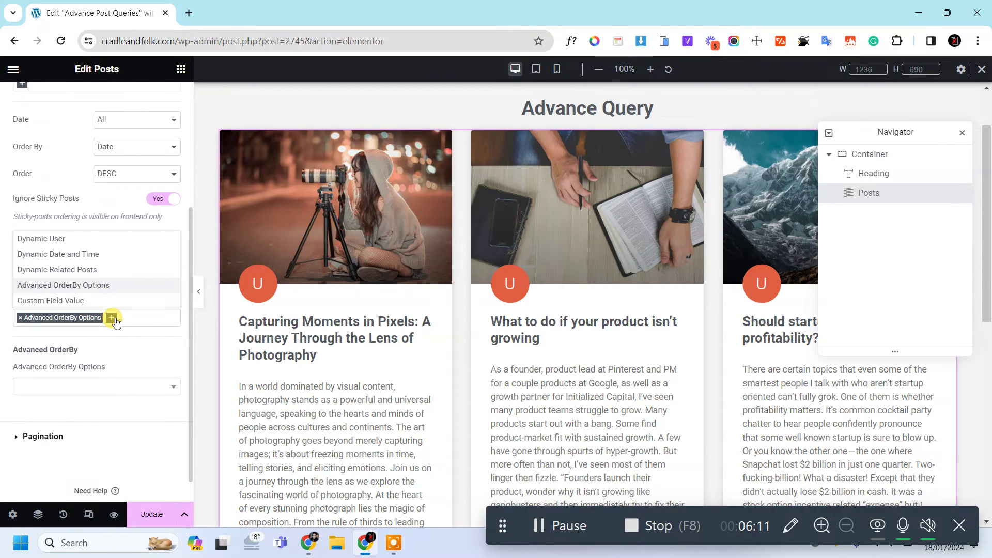
{"action": "left_click", "coordinate": [131, 254]}
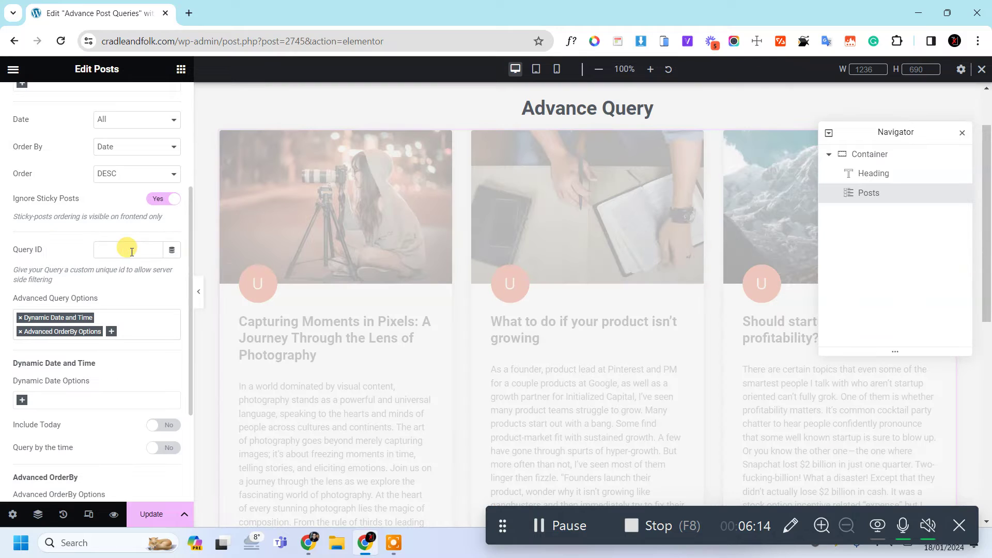
{"action": "left_click", "coordinate": [111, 332]}
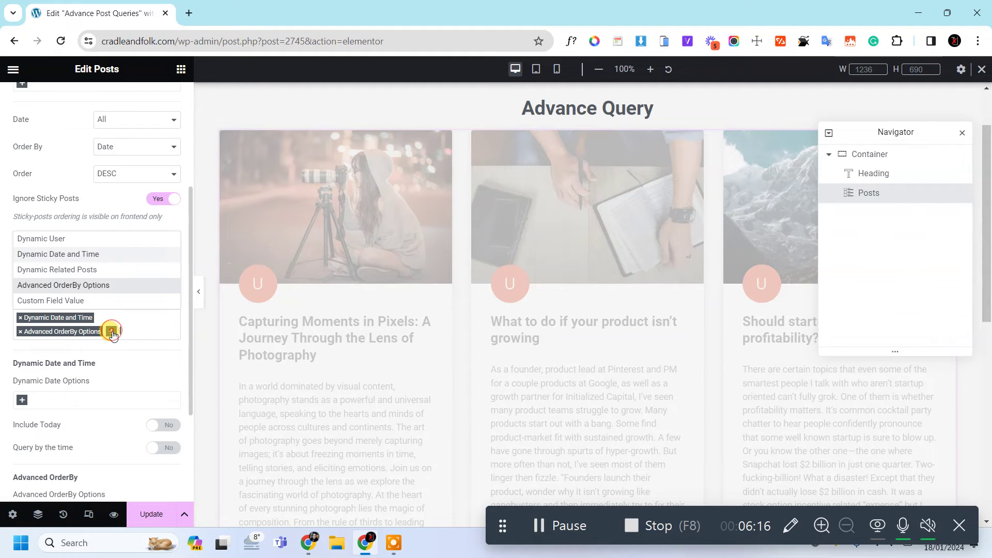
{"action": "left_click", "coordinate": [117, 255]}
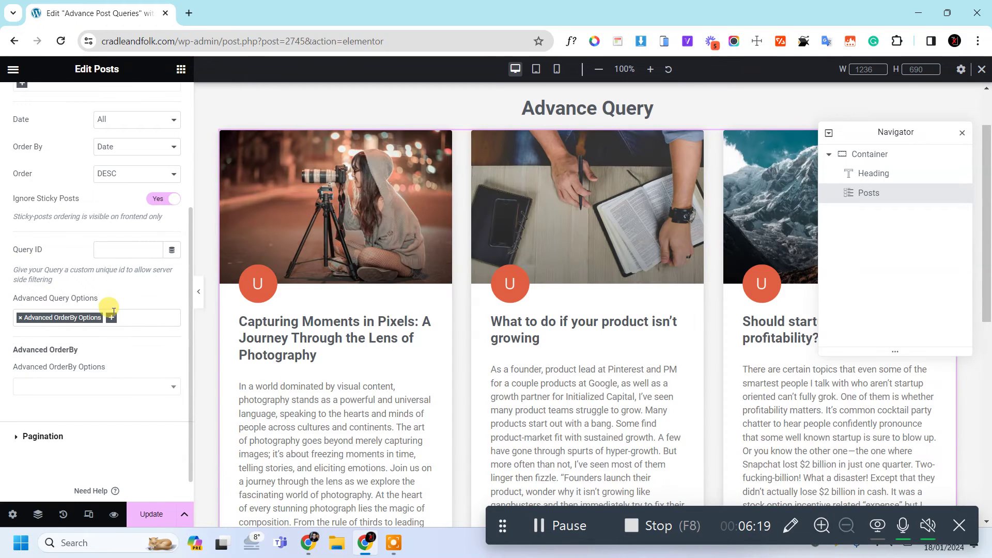
{"action": "left_click", "coordinate": [111, 317]}
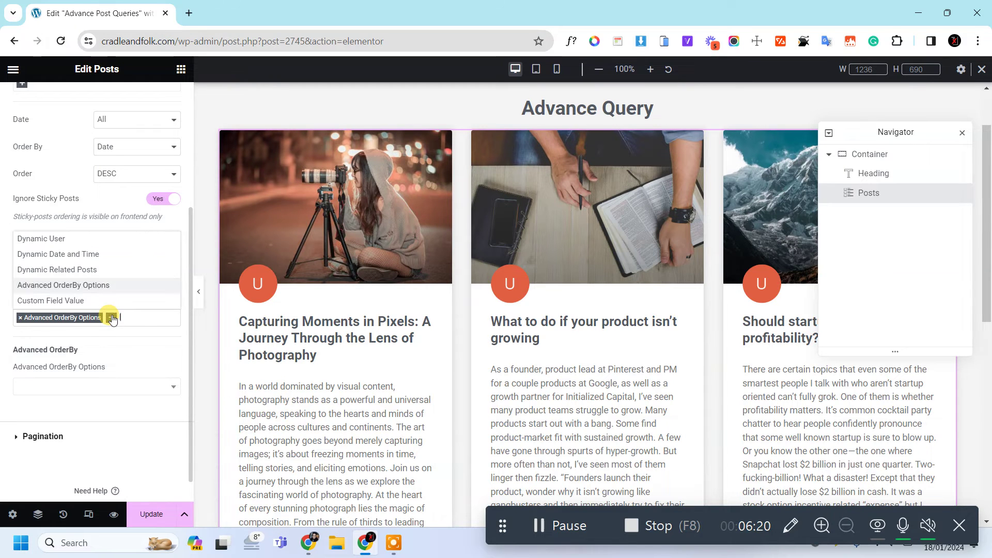
{"action": "left_click", "coordinate": [107, 258]}
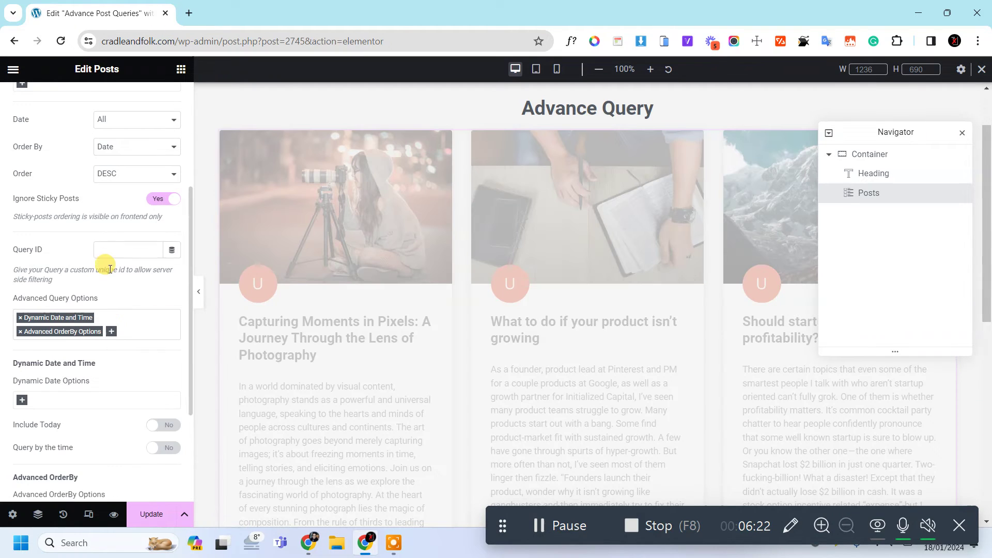
Step: Add Dynamic Related Posts, Custom Field Value and Dynamic User to Advanced Query Options
{"action": "left_click", "coordinate": [111, 332]}
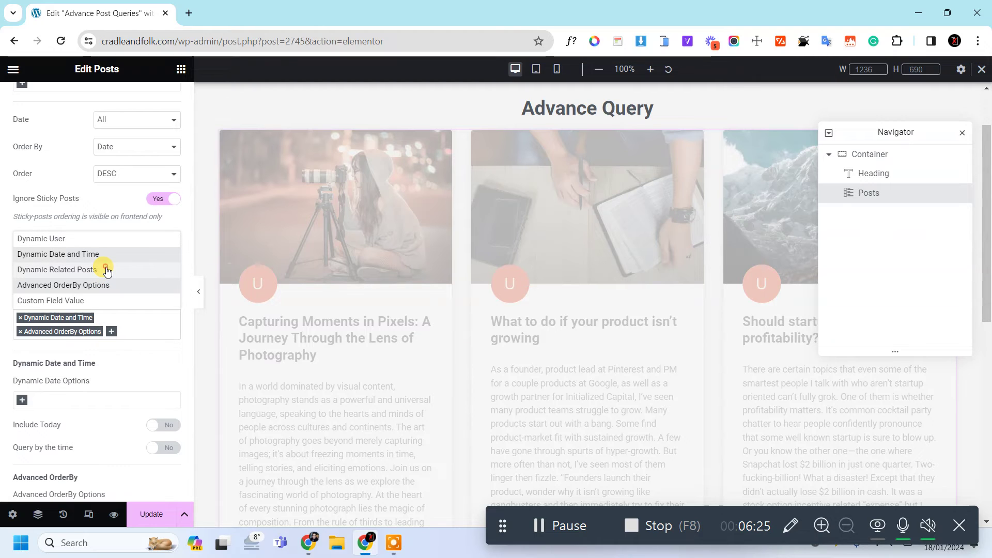
{"action": "left_click", "coordinate": [106, 269]}
{"action": "left_click", "coordinate": [113, 333]}
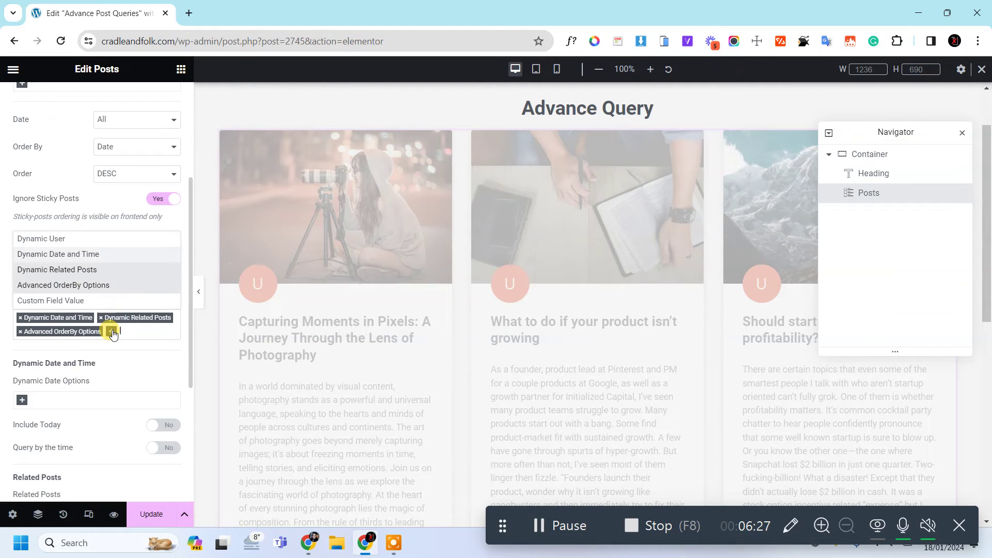
{"action": "left_click", "coordinate": [110, 303]}
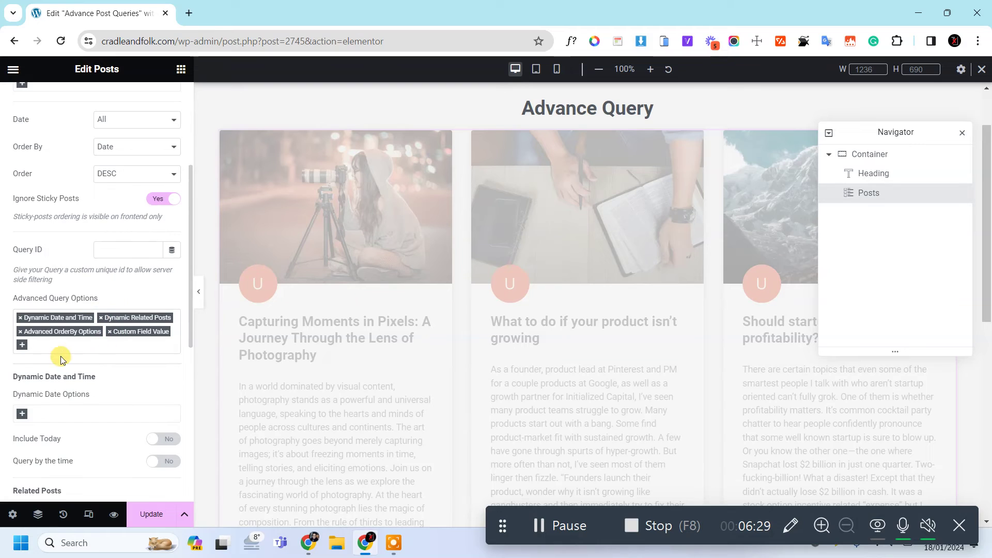
{"action": "left_click", "coordinate": [22, 346]}
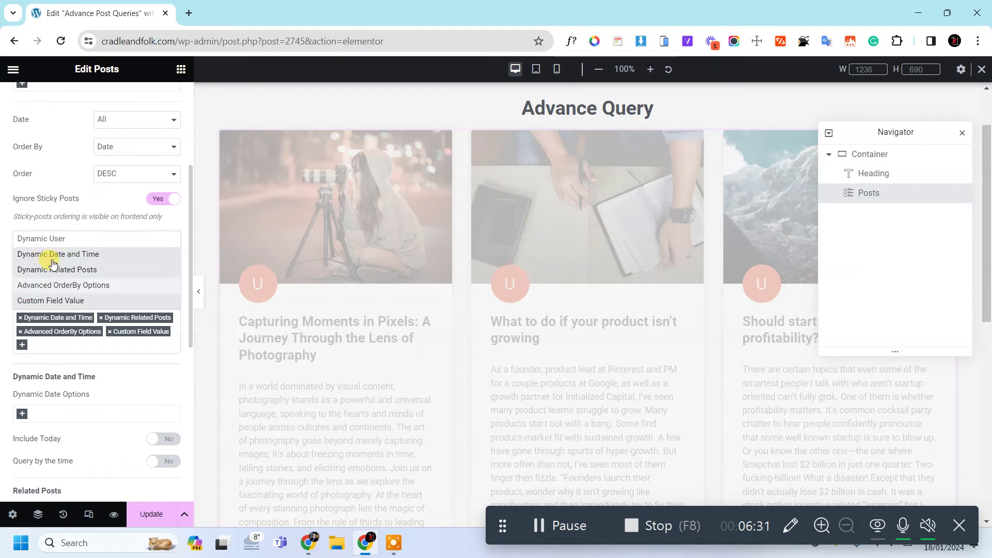
{"action": "left_click", "coordinate": [81, 238]}
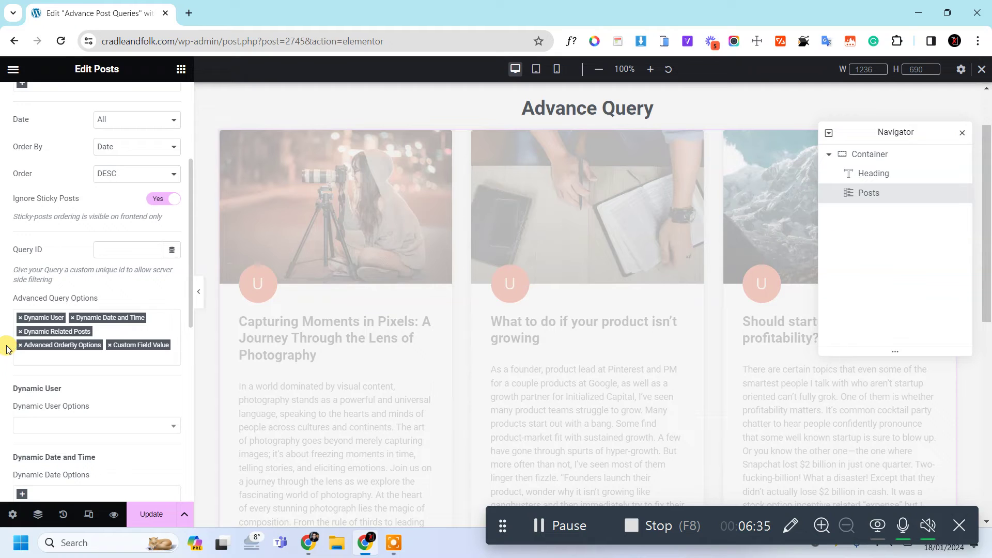
{"action": "scroll", "coordinate": [7, 346], "scroll_direction": "down", "scroll_amount": 3}
{"action": "left_click", "coordinate": [105, 252]}
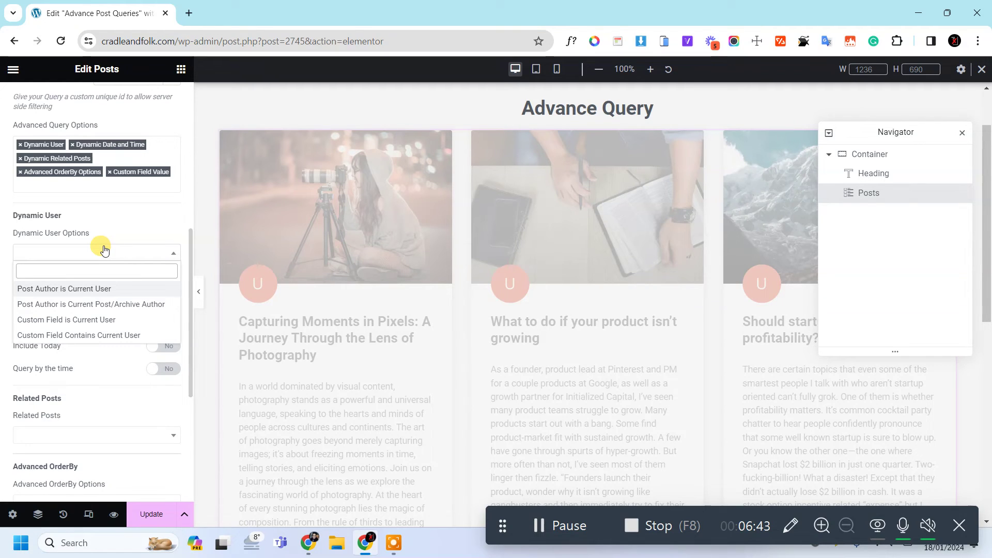
{"action": "left_click", "coordinate": [116, 293]}
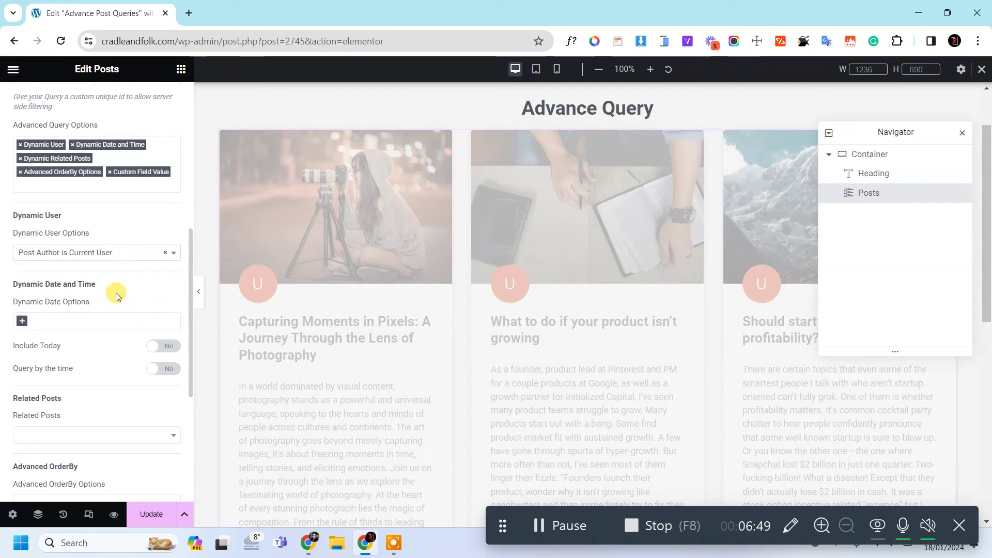
{"action": "left_click", "coordinate": [164, 253]}
{"action": "left_click", "coordinate": [126, 230]}
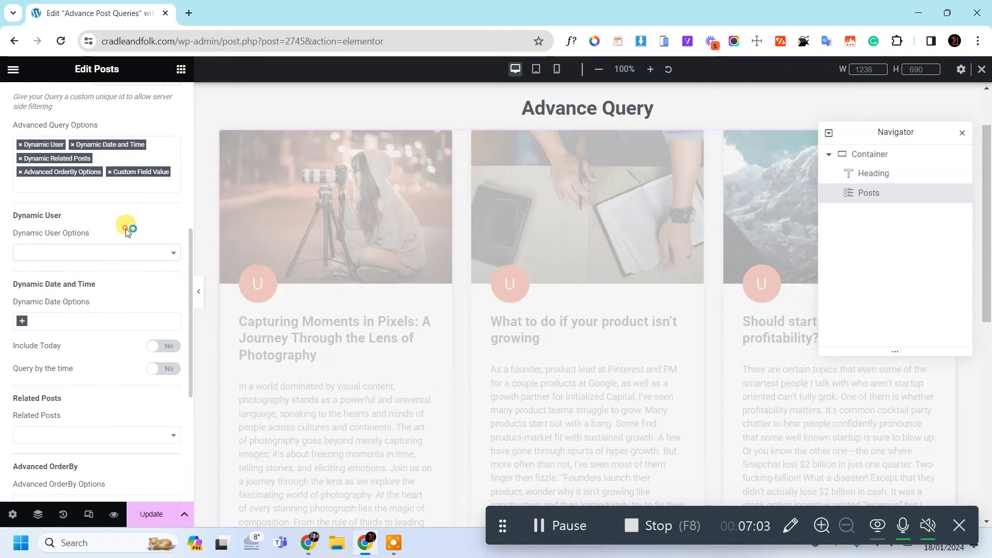
{"action": "left_click", "coordinate": [22, 322]}
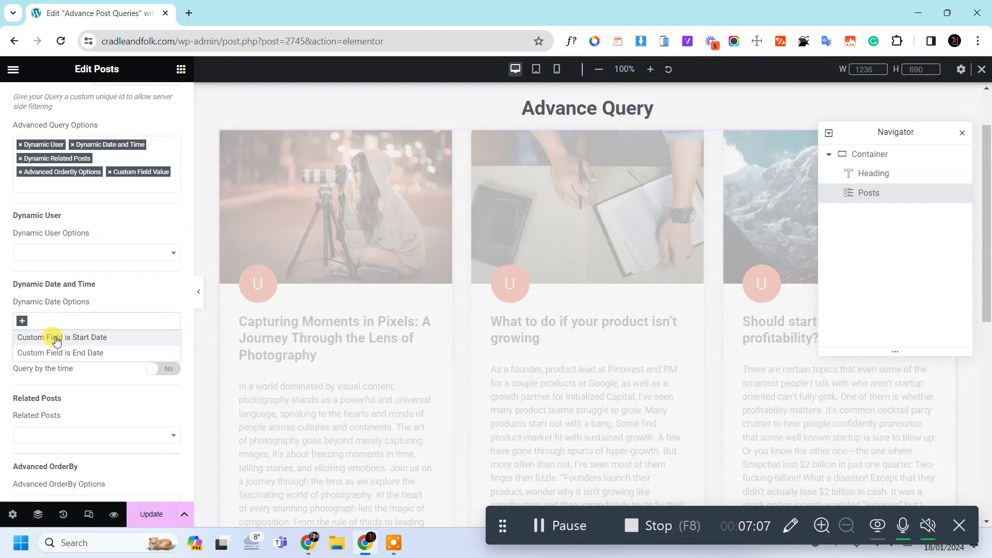
{"action": "left_click", "coordinate": [1, 342]}
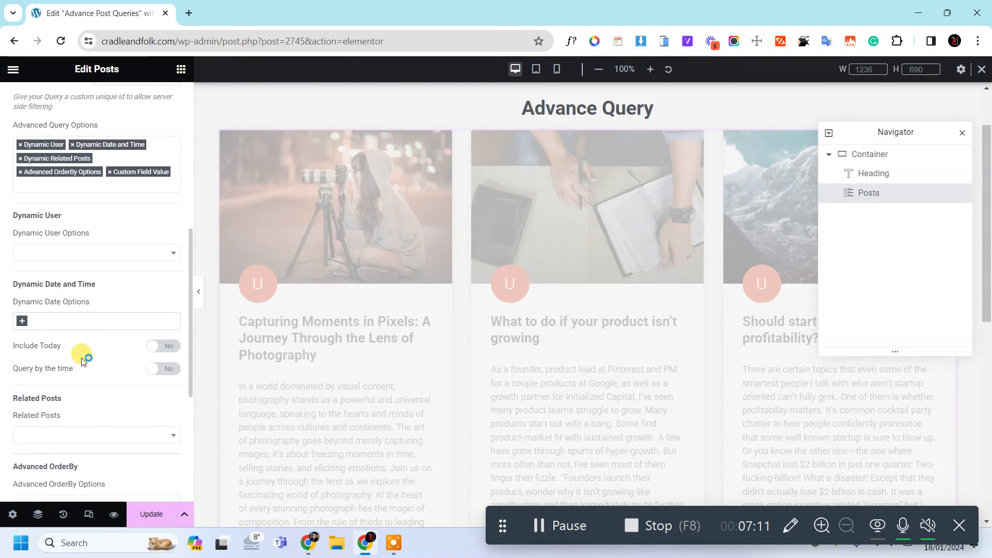
{"action": "scroll", "coordinate": [81, 360], "scroll_direction": "down", "scroll_amount": 1}
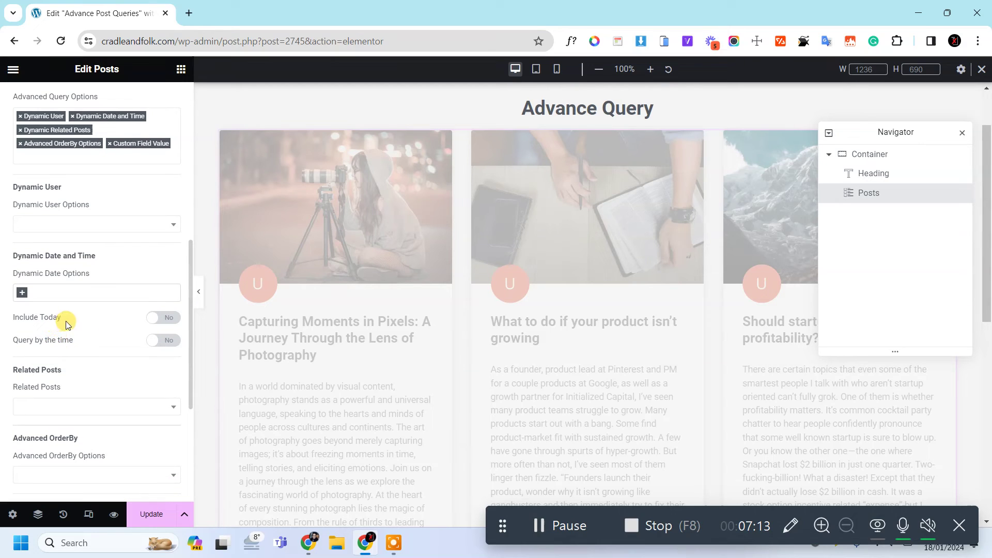
{"action": "scroll", "coordinate": [73, 318], "scroll_direction": "down", "scroll_amount": 2}
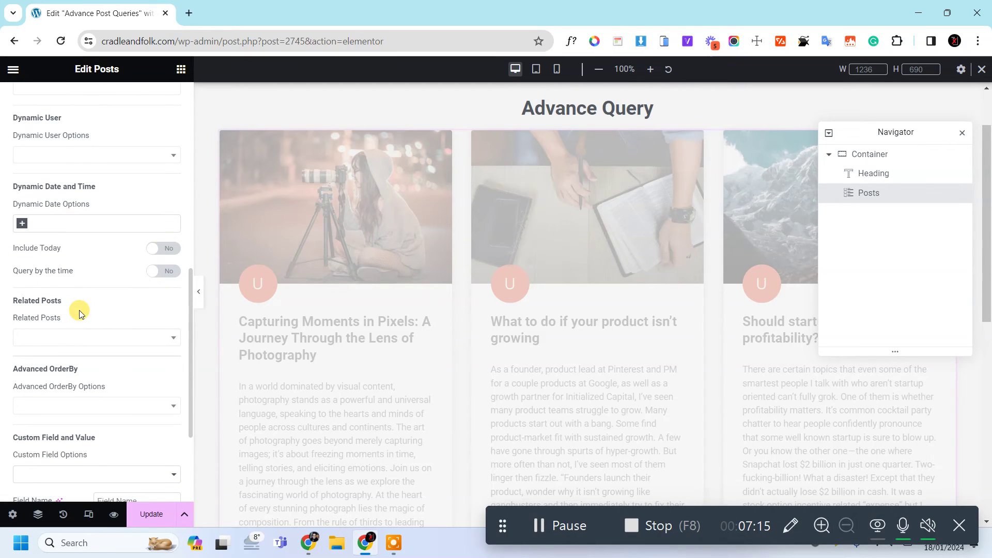
{"action": "left_click", "coordinate": [125, 339]}
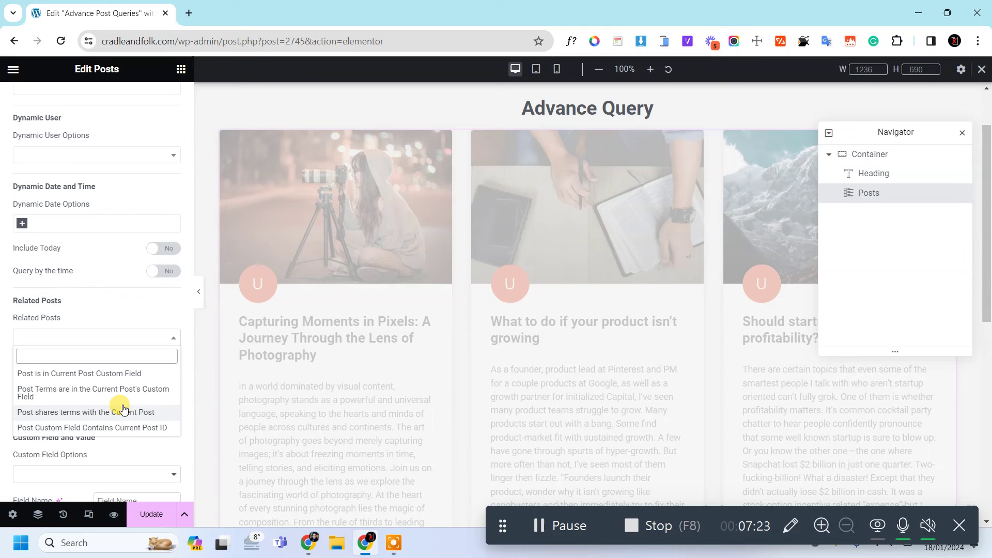
{"action": "left_click", "coordinate": [2, 381]}
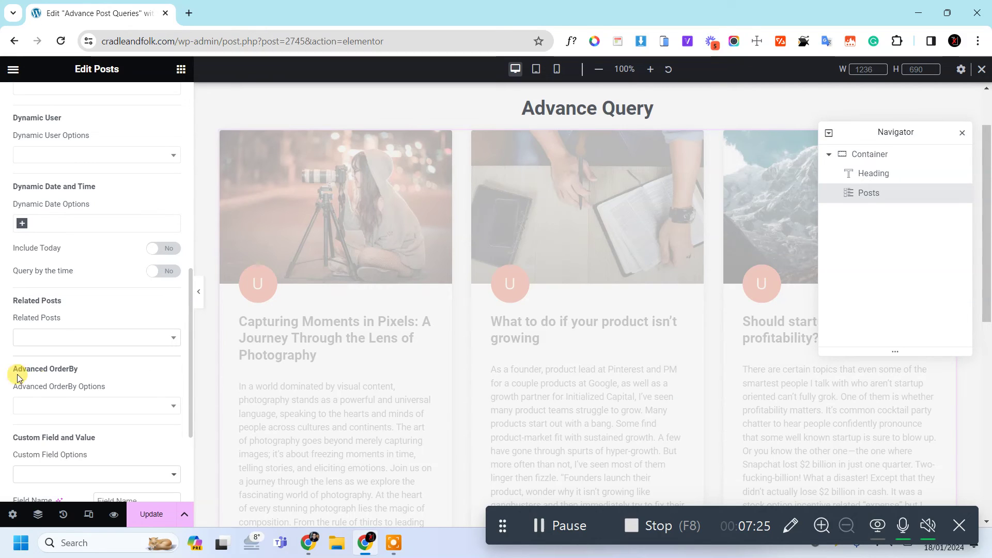
{"action": "scroll", "coordinate": [66, 390], "scroll_direction": "down", "scroll_amount": 2}
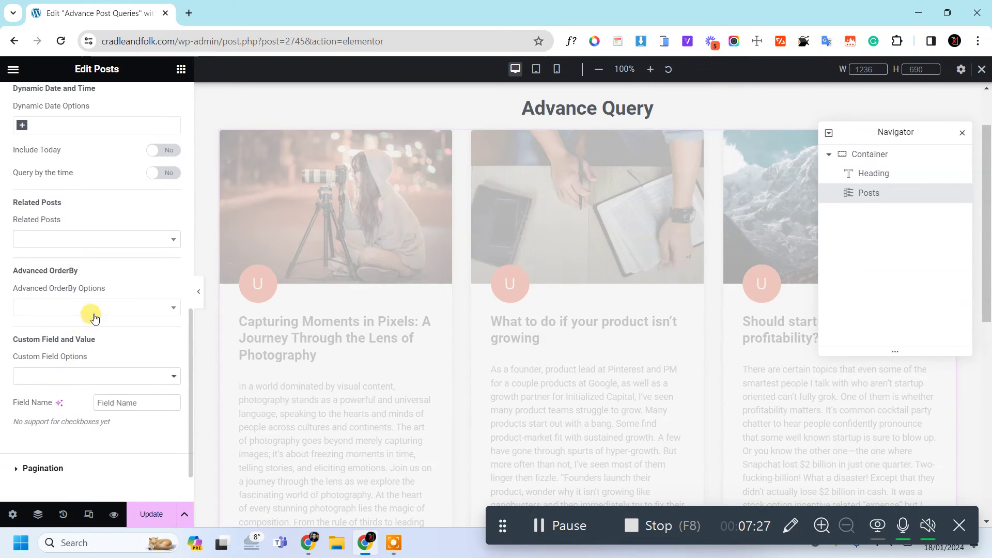
{"action": "left_click", "coordinate": [87, 381]}
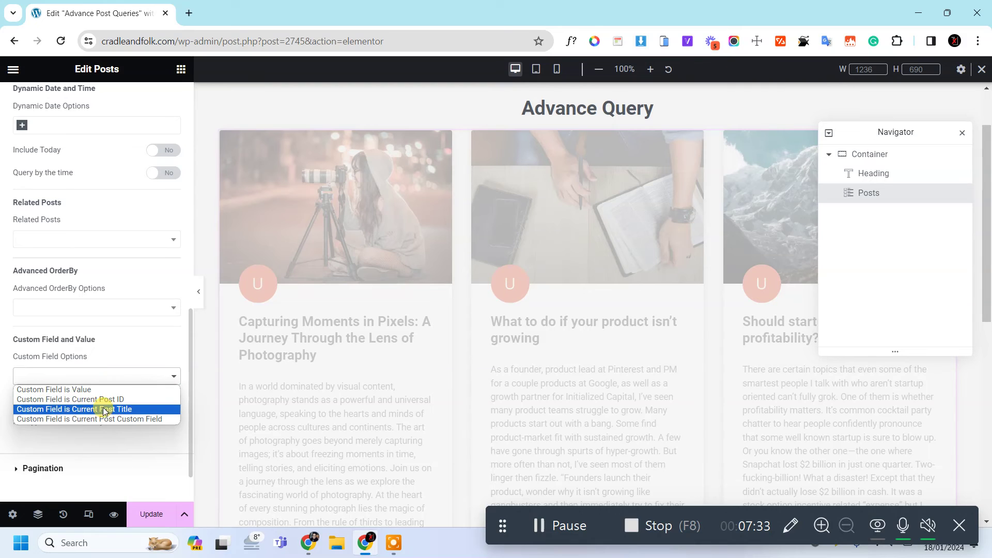
{"action": "left_click", "coordinate": [3, 403]}
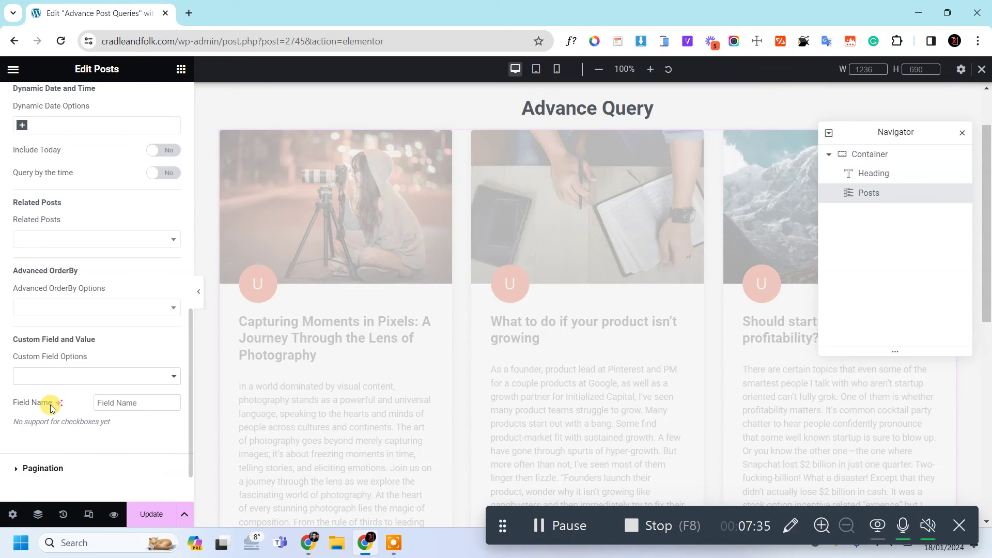
{"action": "scroll", "coordinate": [77, 406], "scroll_direction": "down", "scroll_amount": 1}
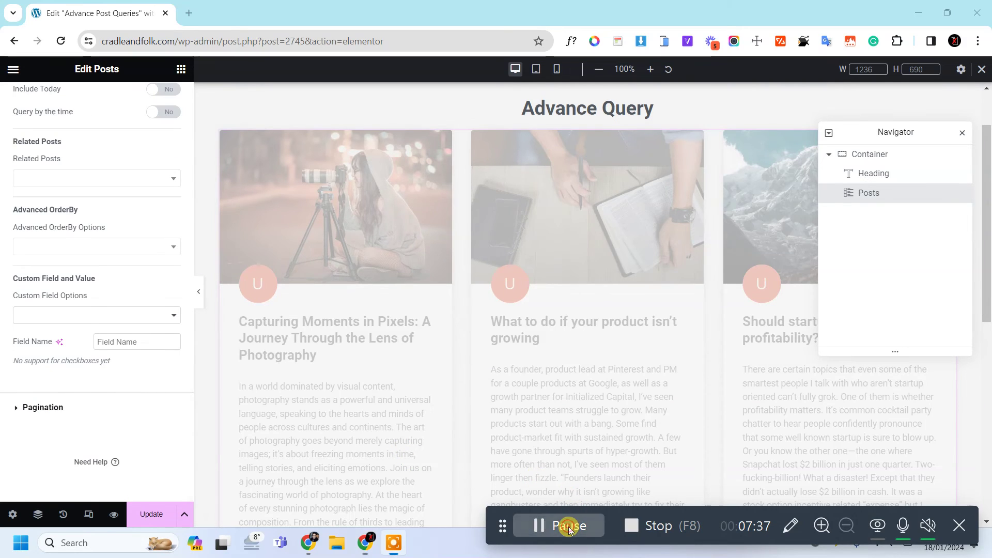
Step: Check the query's Date, Order By and Order settings, keeping All, Date and DESC
{"action": "left_click", "coordinate": [553, 527]}
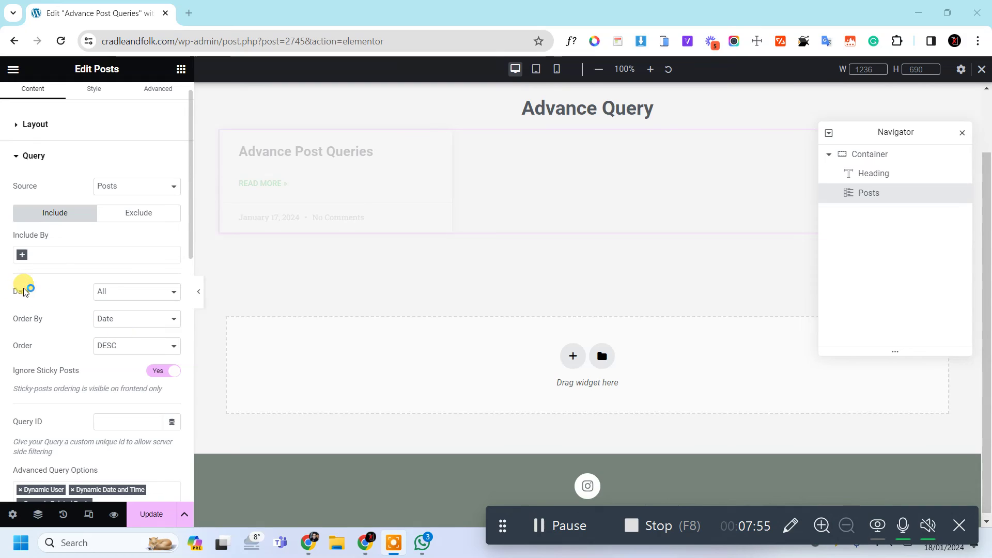
{"action": "left_click", "coordinate": [120, 296]}
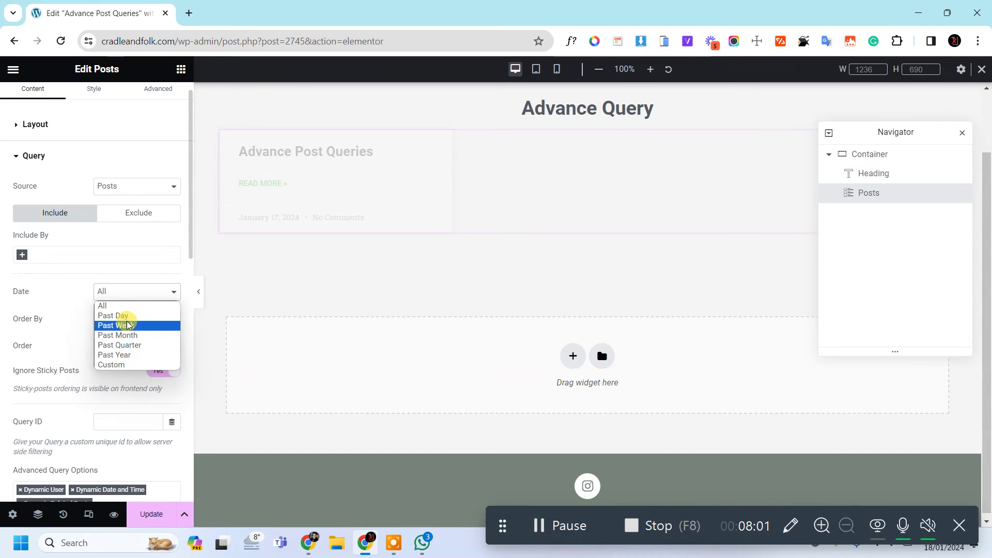
{"action": "left_click", "coordinate": [70, 335]}
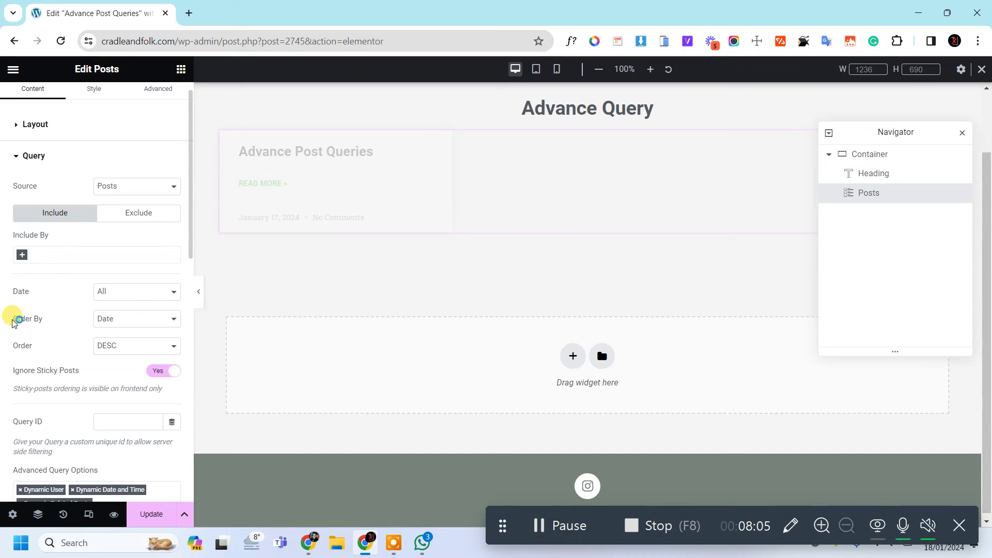
{"action": "left_click", "coordinate": [136, 316]}
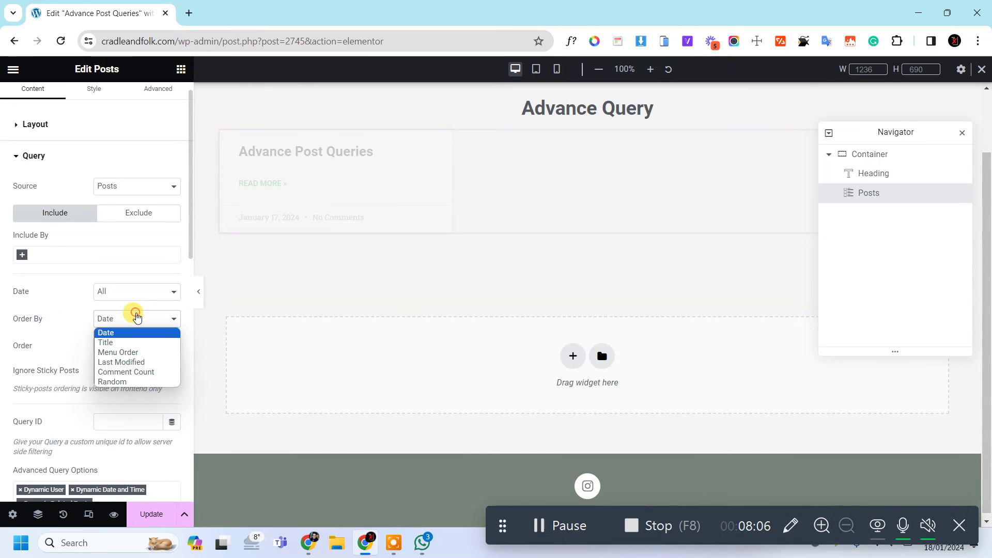
{"action": "left_click", "coordinate": [70, 320]}
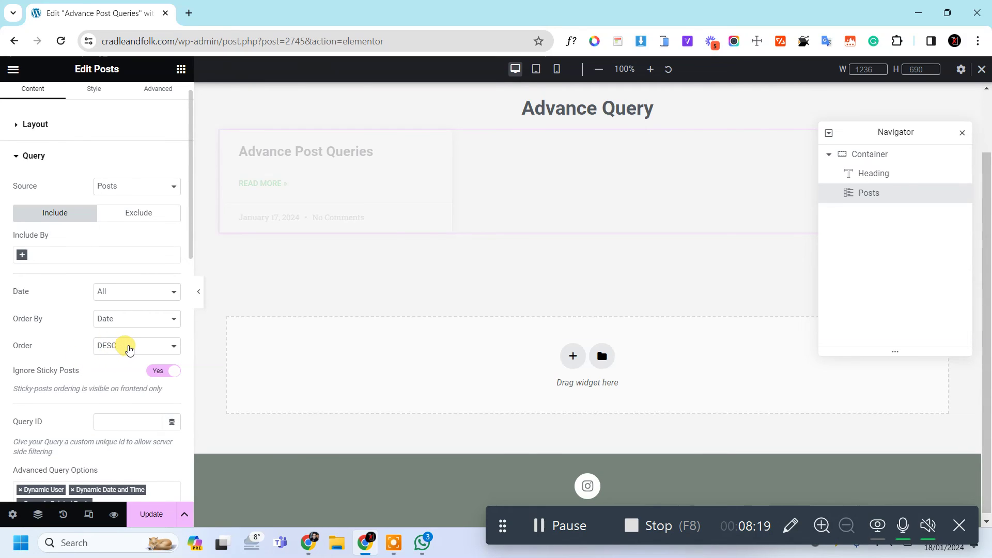
{"action": "left_click", "coordinate": [129, 350]}
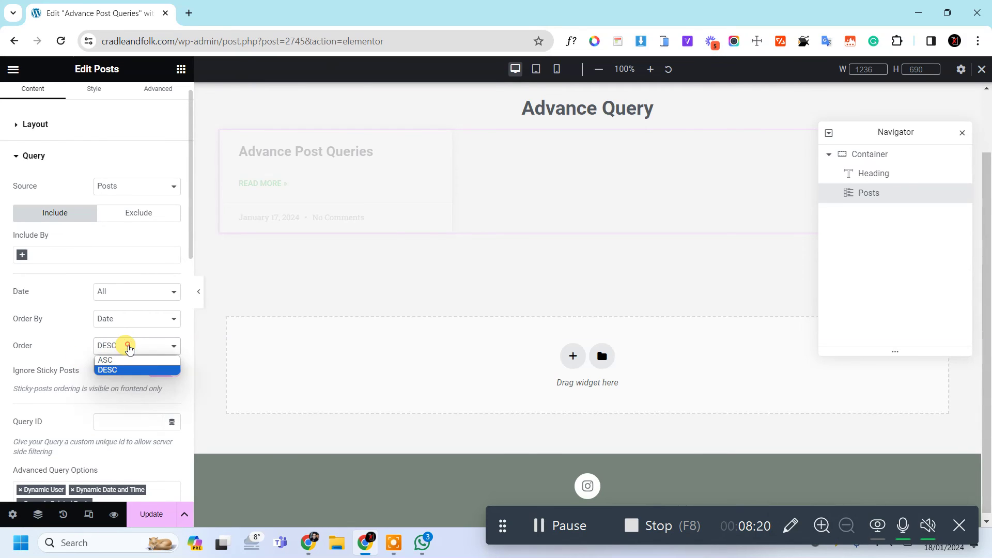
{"action": "left_click", "coordinate": [71, 335]}
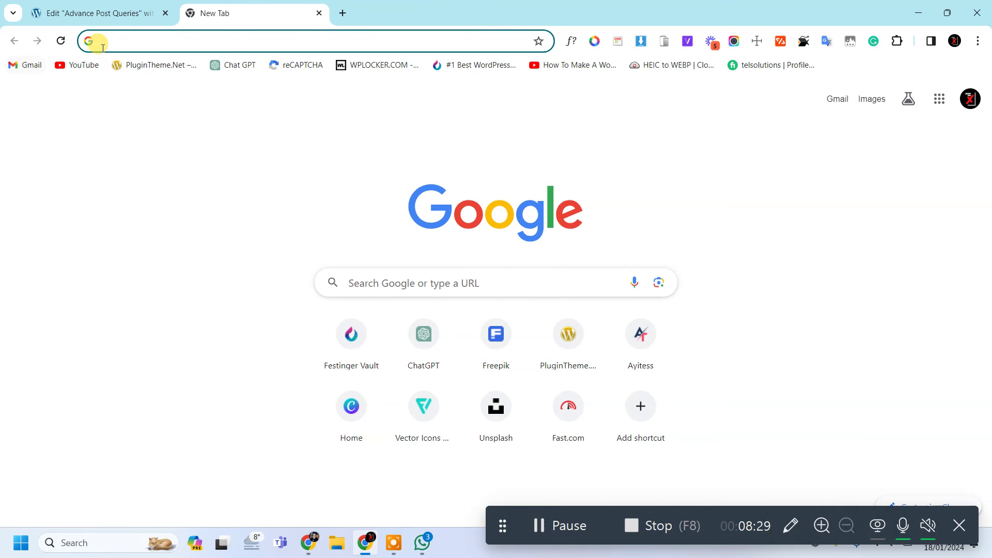
Step: Switch back to the Elementor editor tab
{"action": "left_click", "coordinate": [73, 11]}
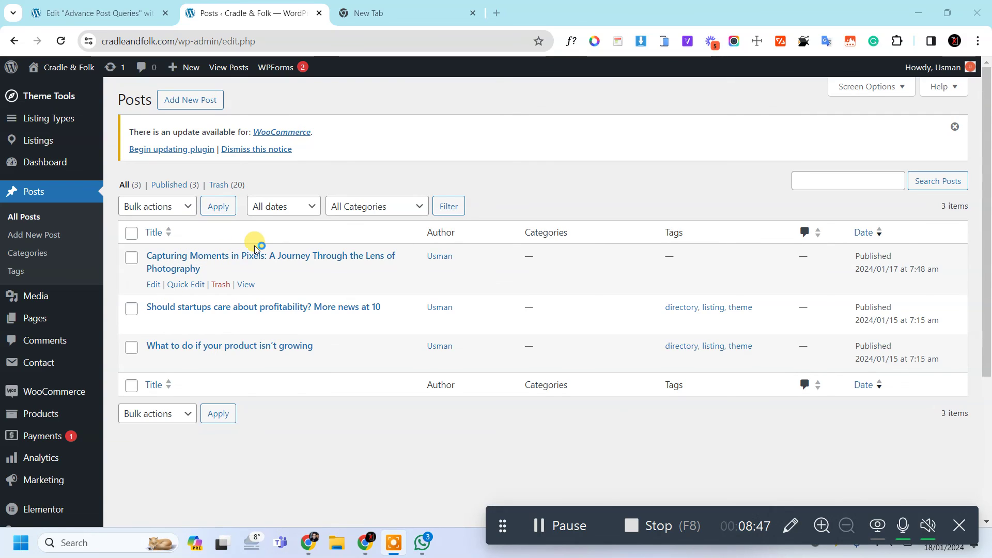
Step: Close the blank new tab and scroll the Elementor panel to Advanced Query Options
{"action": "left_click", "coordinate": [352, 15]}
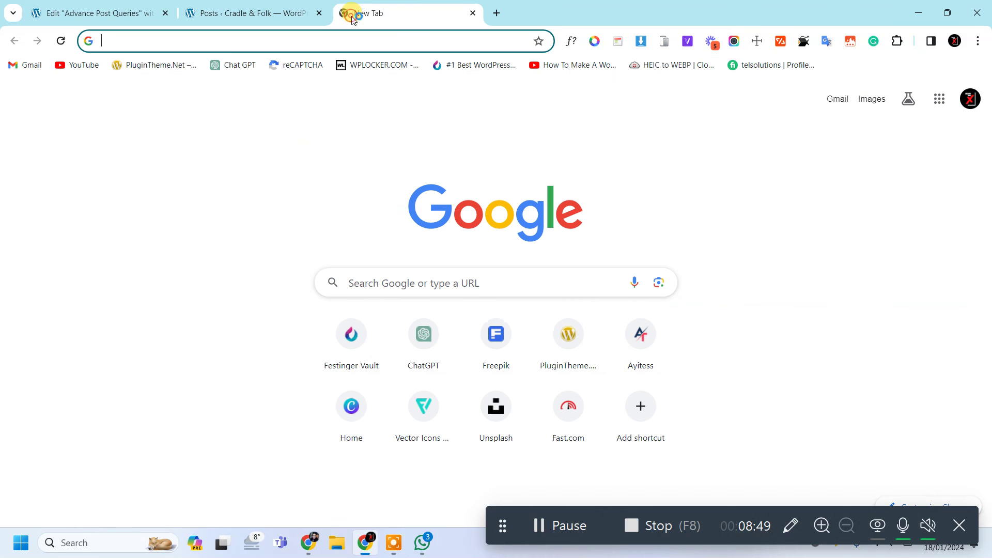
{"action": "left_click", "coordinate": [474, 13]}
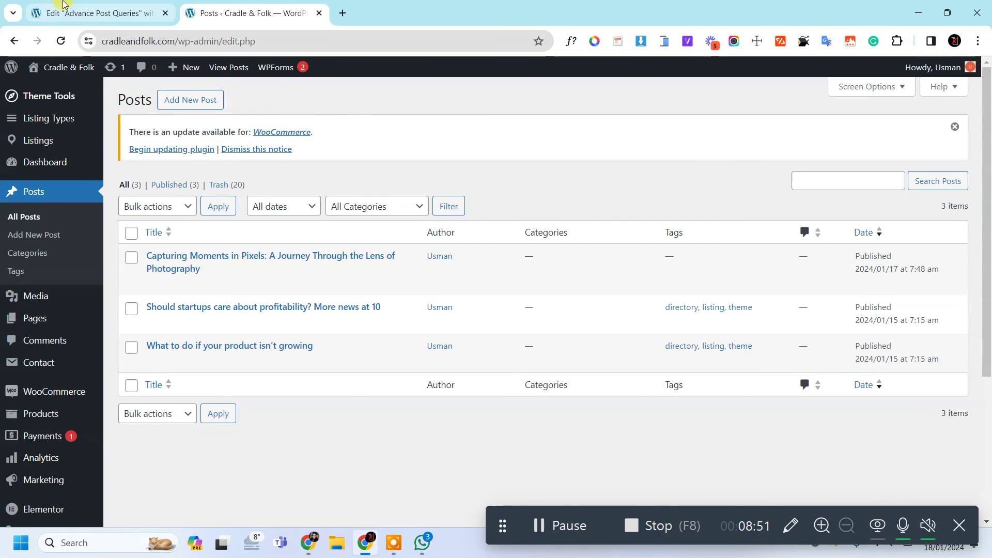
{"action": "left_click", "coordinate": [88, 13]}
{"action": "scroll", "coordinate": [44, 291], "scroll_direction": "down", "scroll_amount": 3}
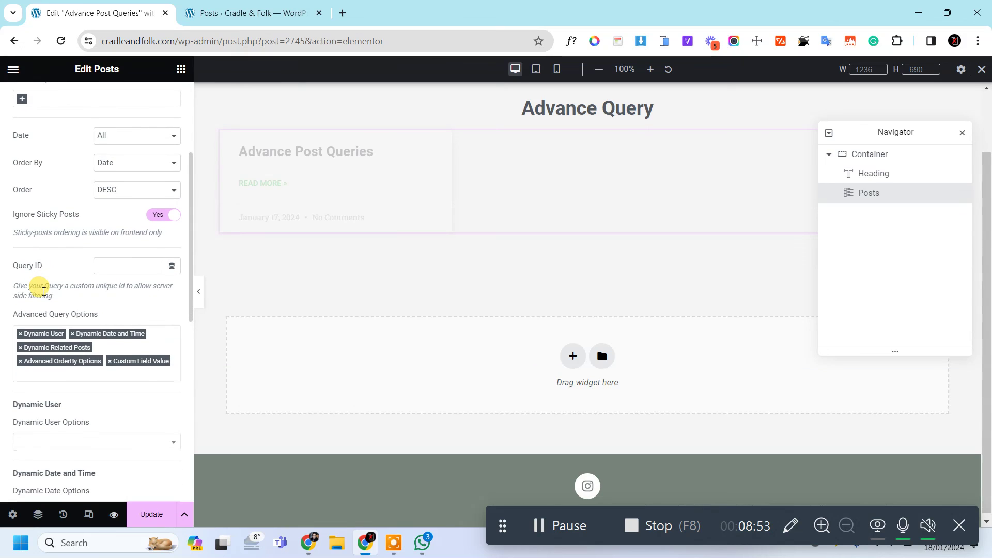
{"action": "scroll", "coordinate": [44, 291], "scroll_direction": "down", "scroll_amount": 4}
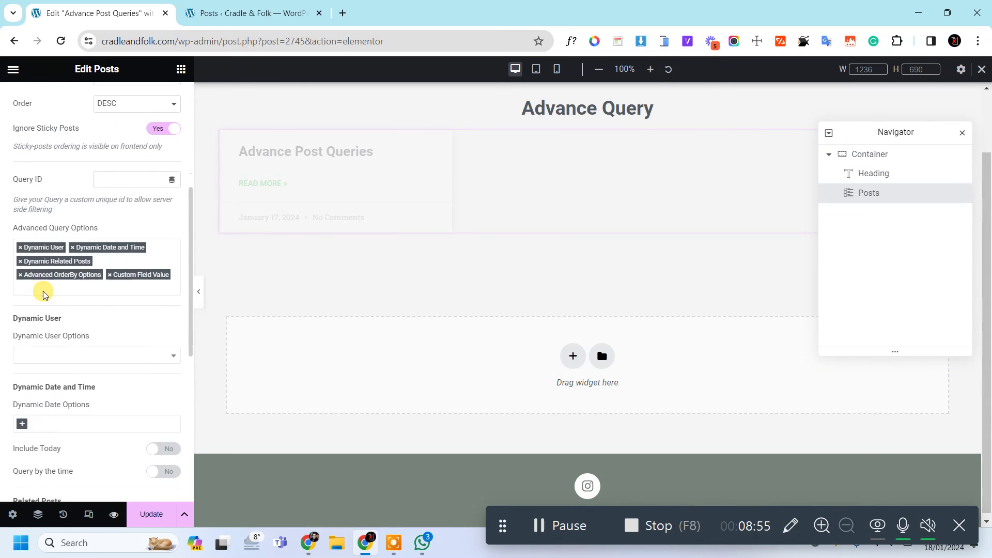